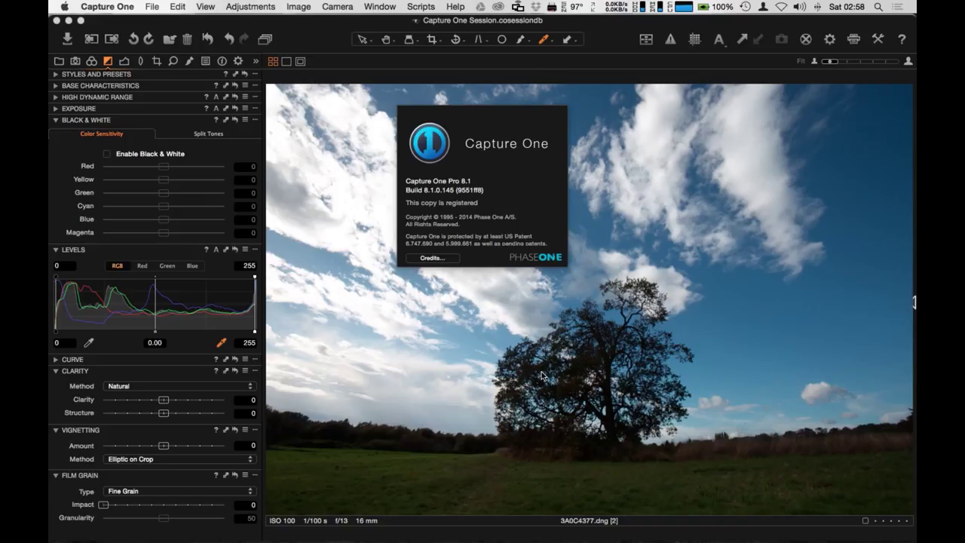
- Dismiss the About window and load the Default workspace
{"action": "left_click", "coordinate": [819, 264]}
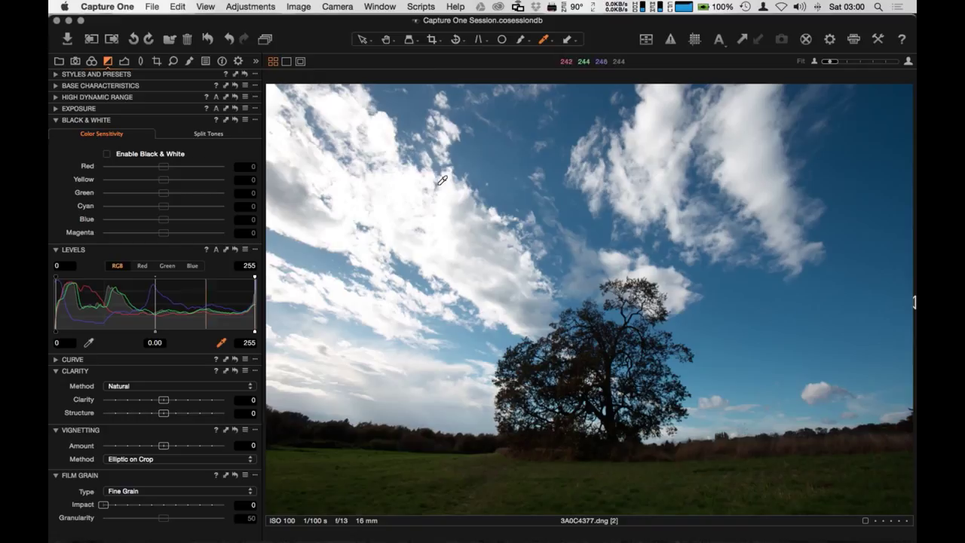
{"action": "left_click", "coordinate": [376, 7]}
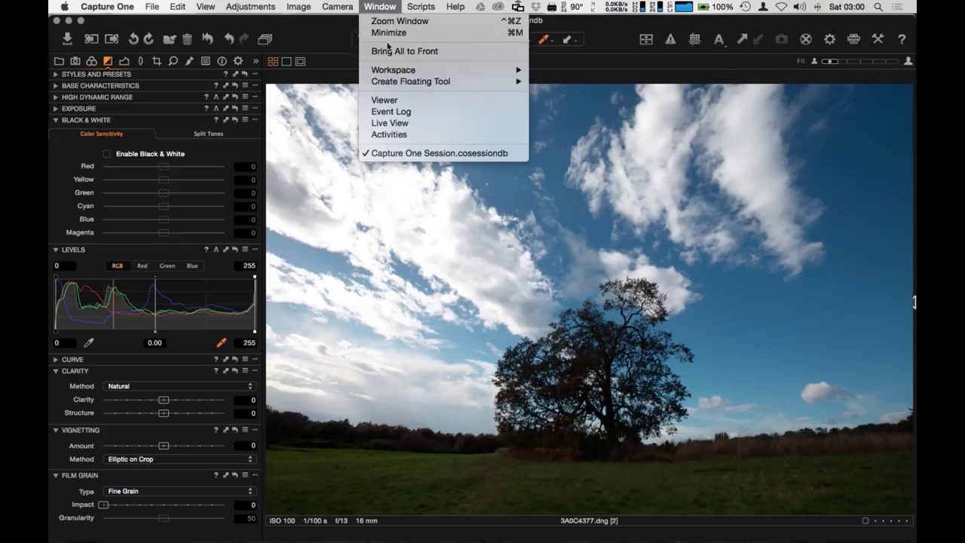
{"action": "mouse_move", "coordinate": [490, 69]}
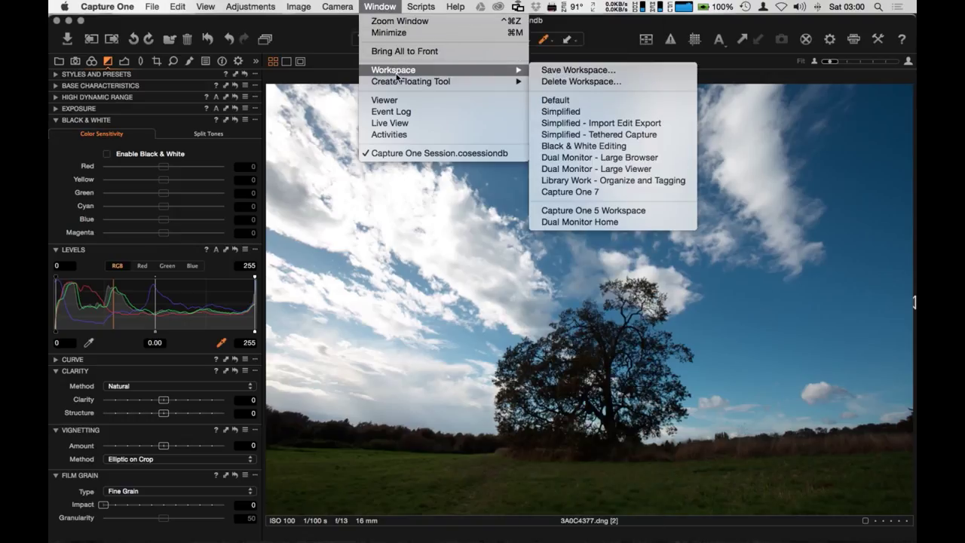
{"action": "left_click", "coordinate": [615, 98]}
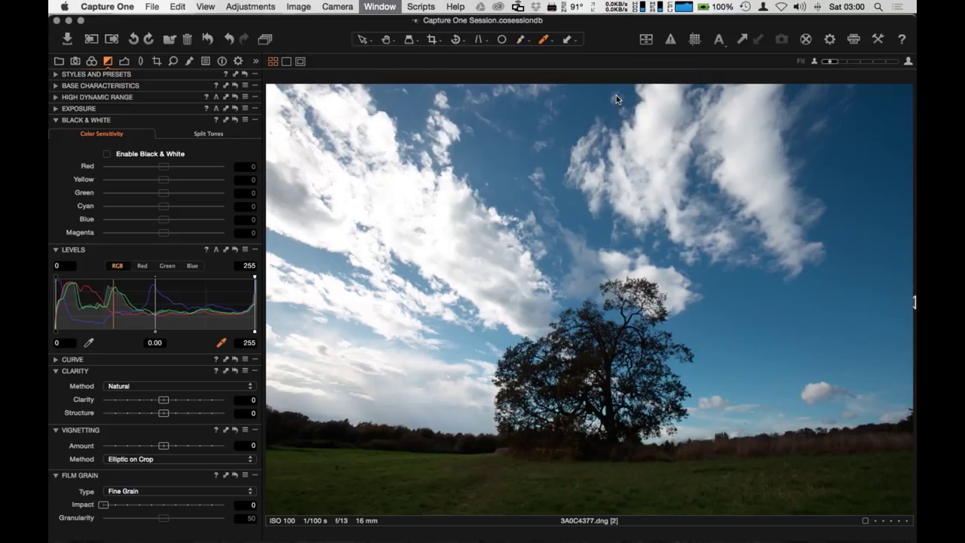
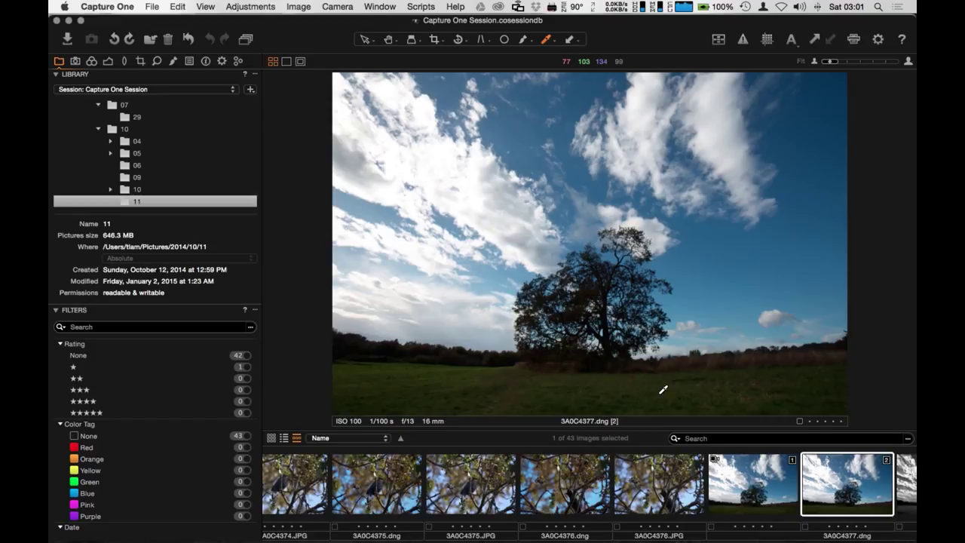
- Load the Black & White Editing workspace
{"action": "left_click", "coordinate": [372, 7]}
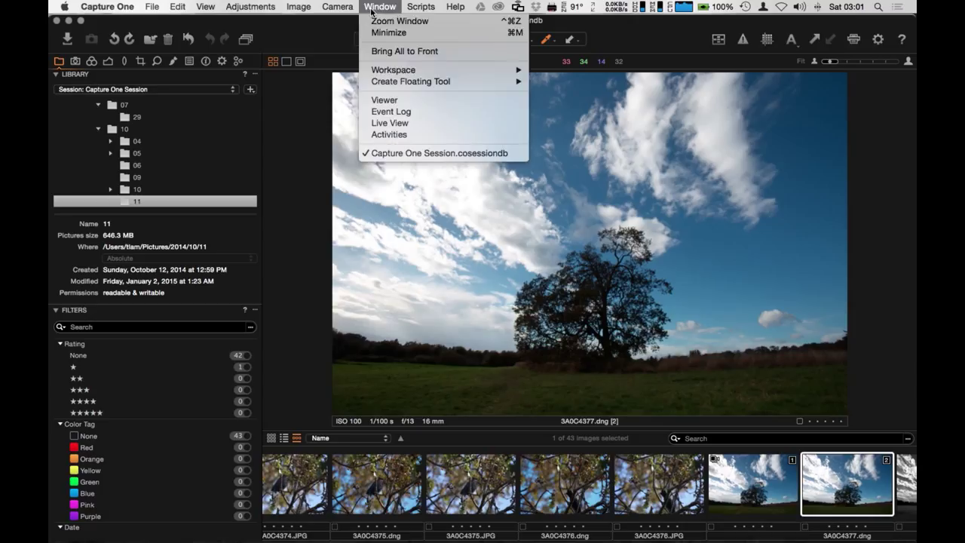
{"action": "mouse_move", "coordinate": [410, 75]}
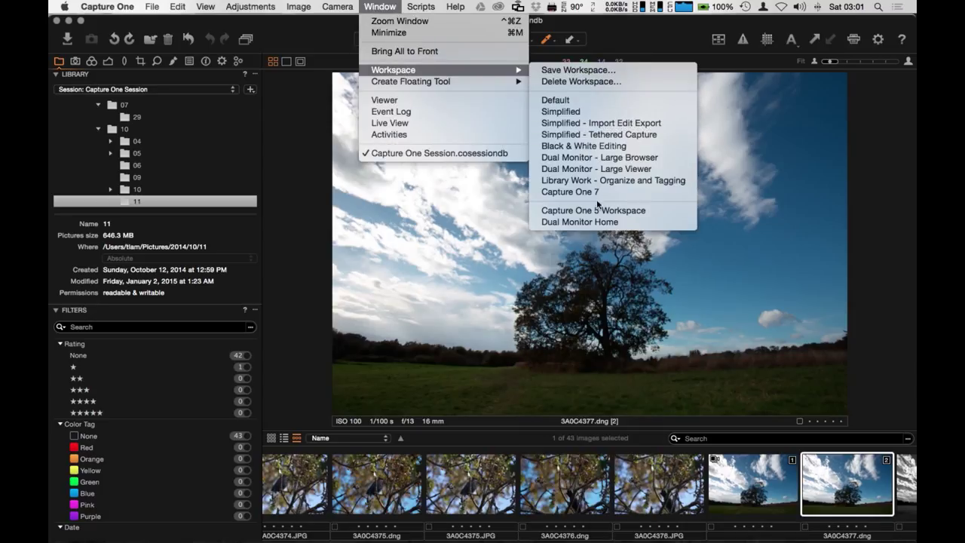
{"action": "left_click", "coordinate": [598, 148]}
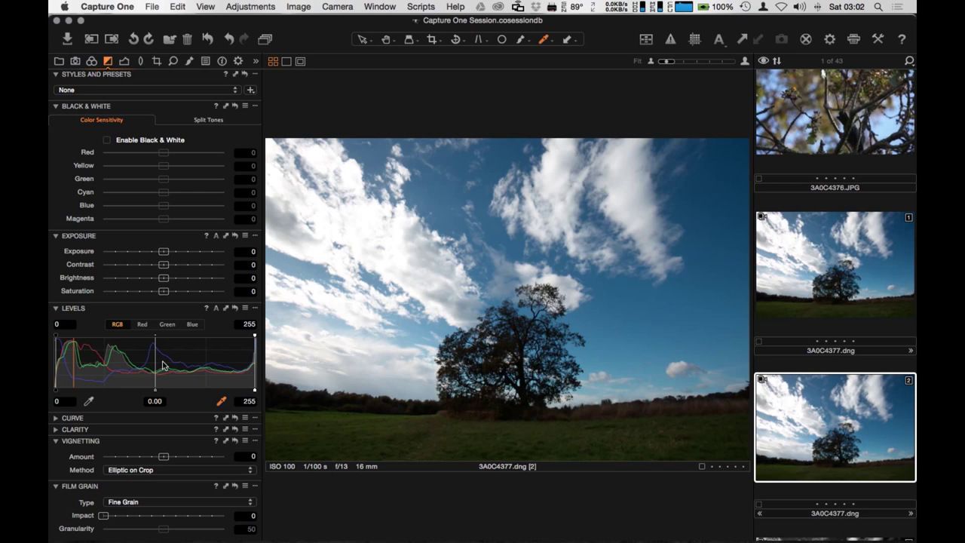
- Compare variants 1 and 2 of 3A0C4377.dng, returning to variant 1
{"action": "left_click", "coordinate": [834, 291]}
{"action": "left_click", "coordinate": [810, 436]}
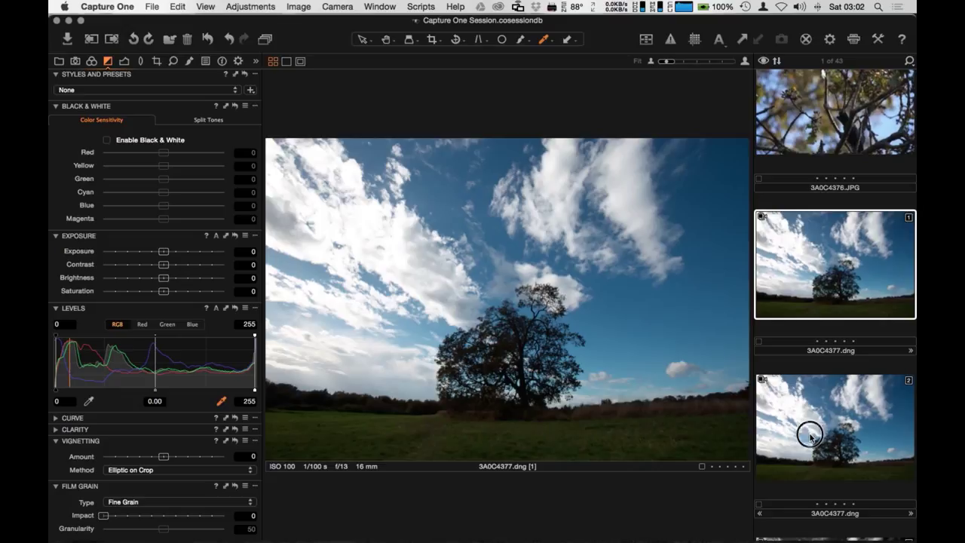
{"action": "left_click", "coordinate": [832, 289]}
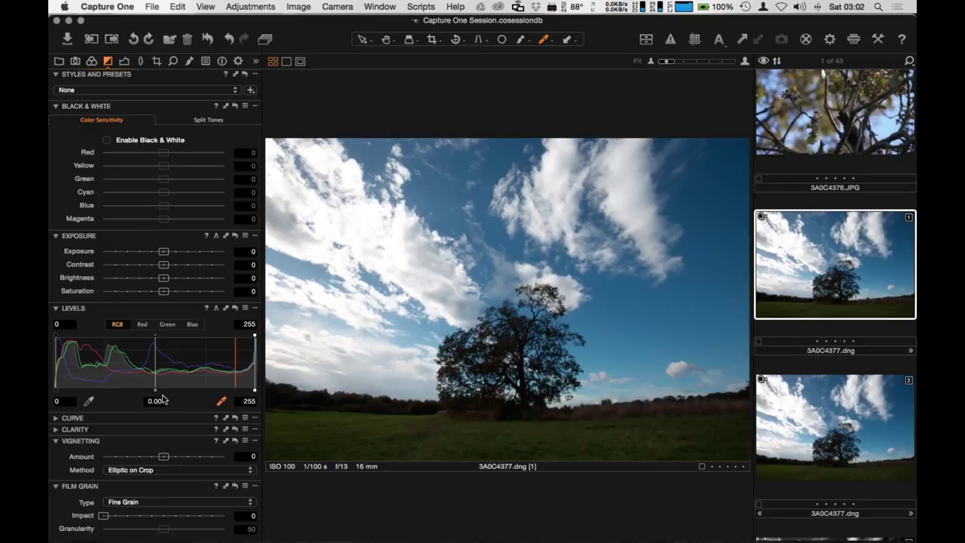
- Collapse every tool below Styles and Presets, including Levels, Exposure, Curve, Vignetting, Film Grain and Black & White
{"action": "left_click", "coordinate": [57, 309]}
{"action": "left_click", "coordinate": [55, 235]}
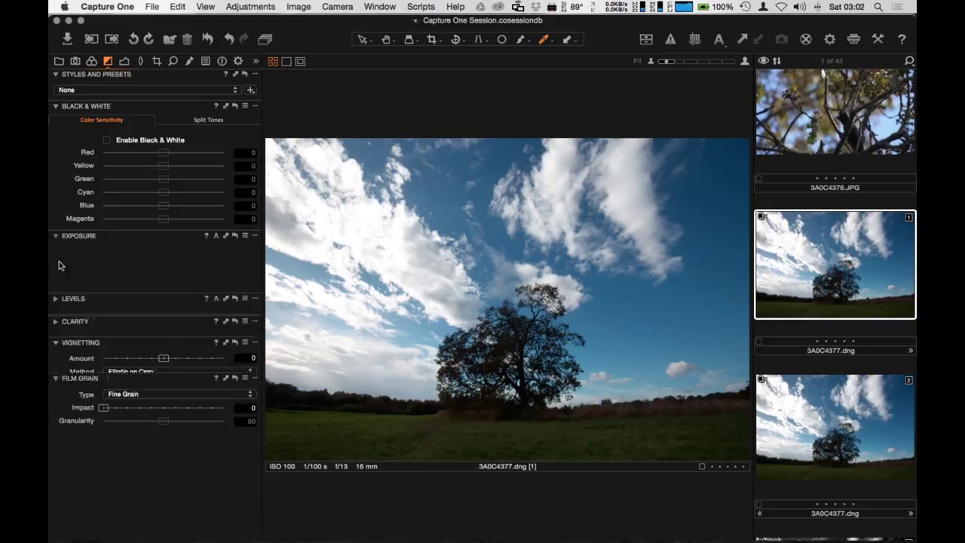
{"action": "left_click", "coordinate": [56, 259]}
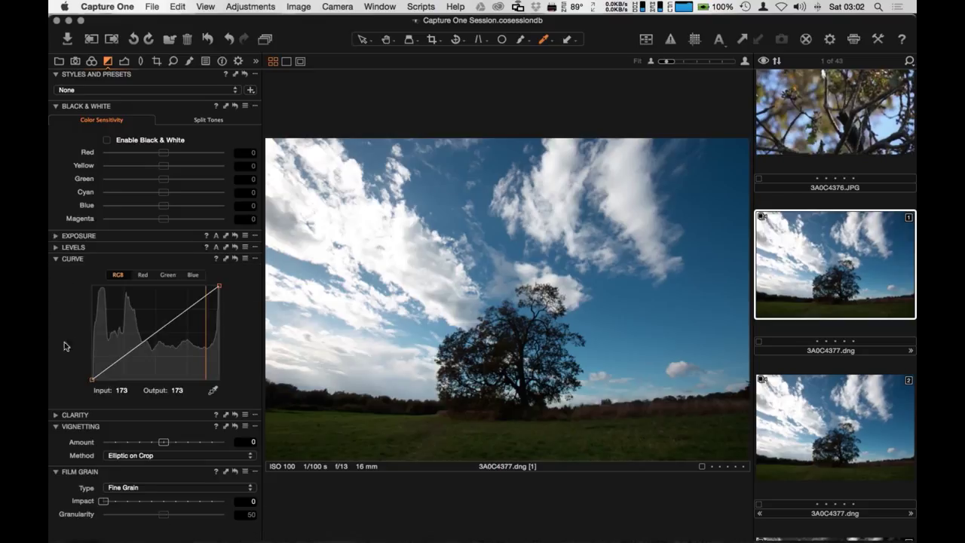
{"action": "left_click", "coordinate": [55, 258]}
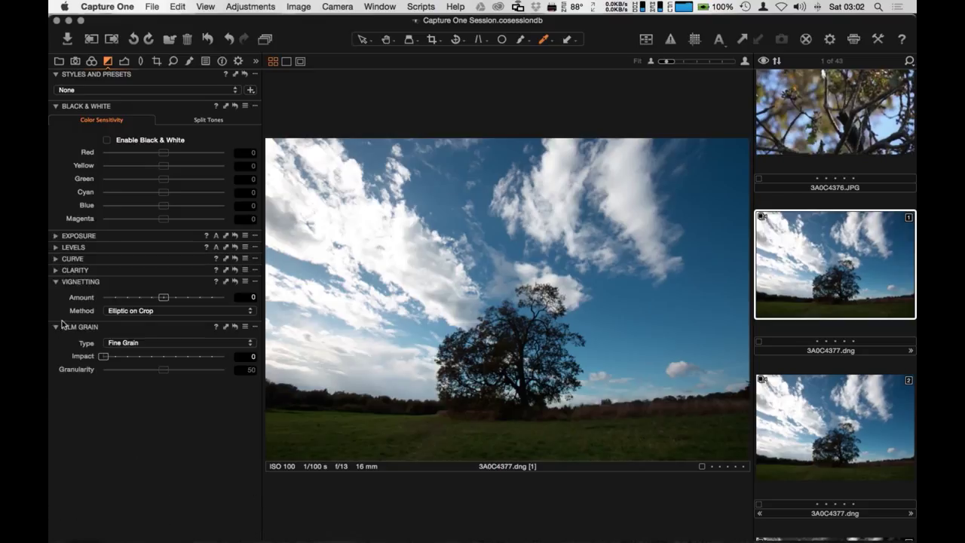
{"action": "left_click", "coordinate": [56, 283]}
{"action": "left_click", "coordinate": [58, 283]}
{"action": "left_click", "coordinate": [57, 327]}
{"action": "left_click", "coordinate": [56, 282]}
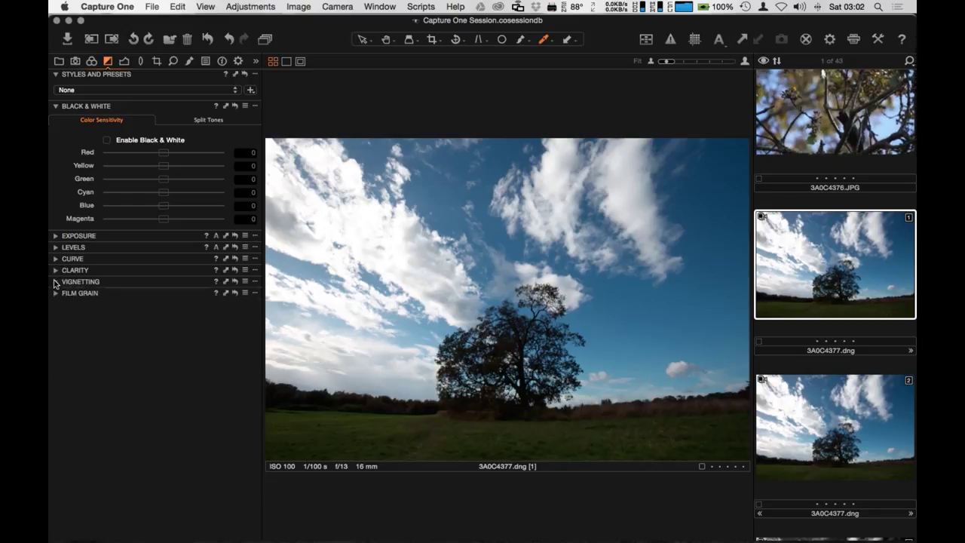
{"action": "left_click", "coordinate": [57, 106]}
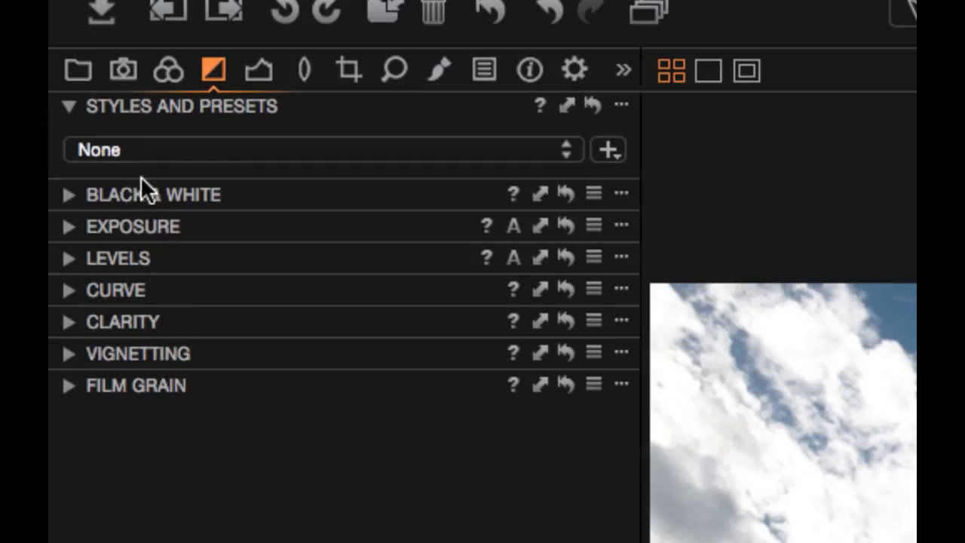
- Add the Base Characteristics tool to the Black & White tool tab, place it directly below Styles and Presets, and collapse both
{"action": "right_click", "coordinate": [214, 70]}
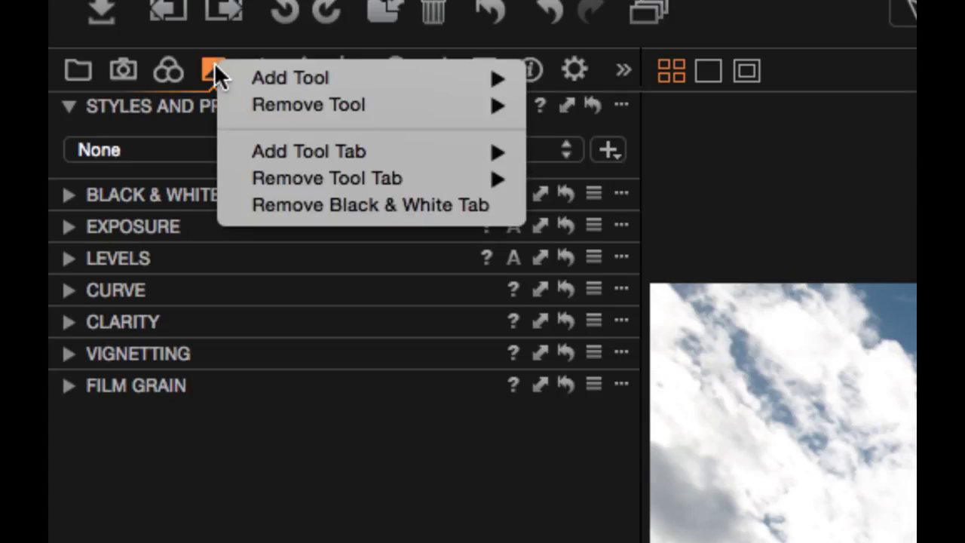
{"action": "mouse_move", "coordinate": [248, 75]}
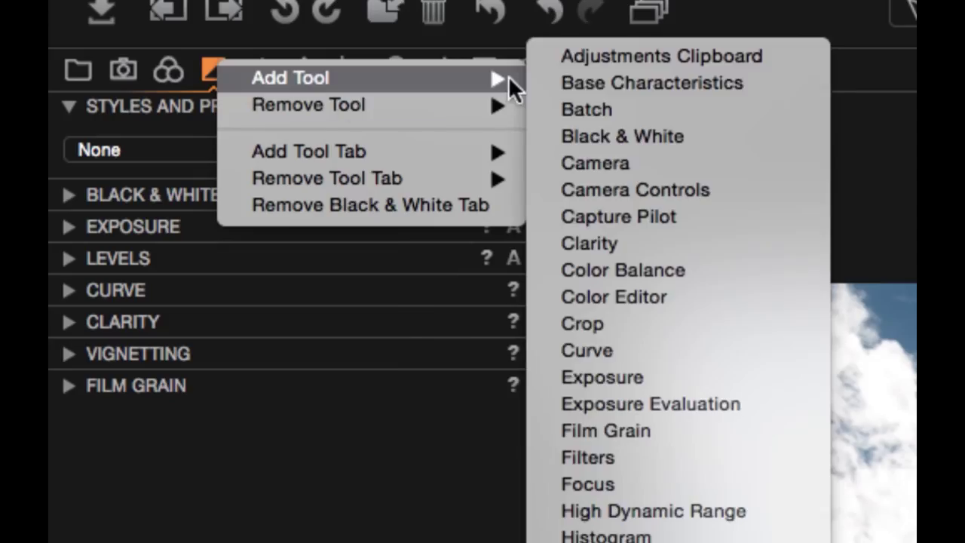
{"action": "left_click", "coordinate": [586, 82]}
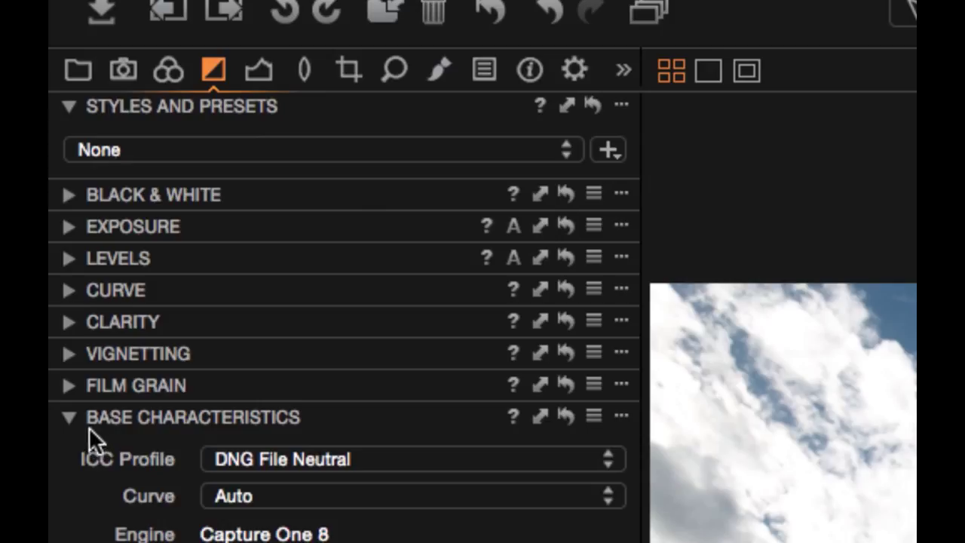
{"action": "left_click", "coordinate": [67, 418]}
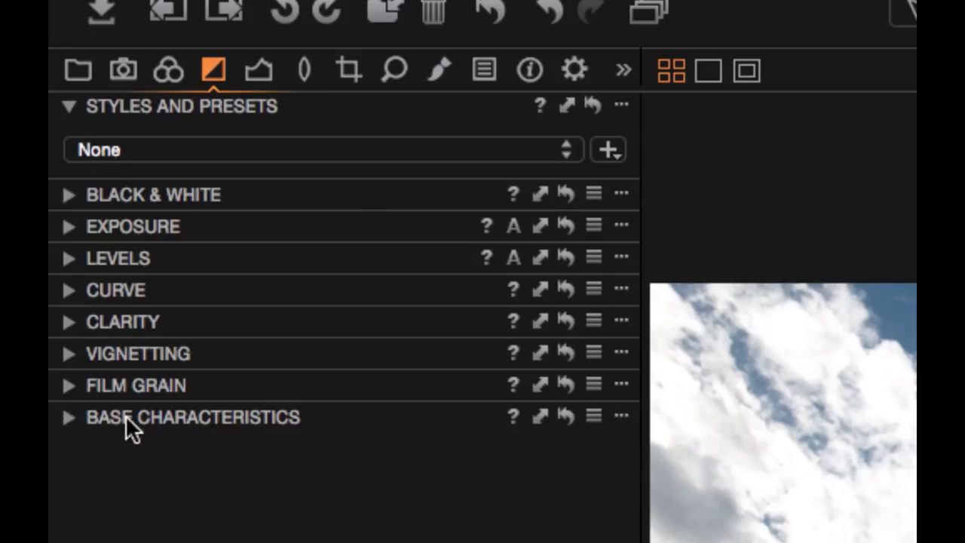
{"action": "left_click_drag", "start_coordinate": [125, 416], "coordinate": [131, 193]}
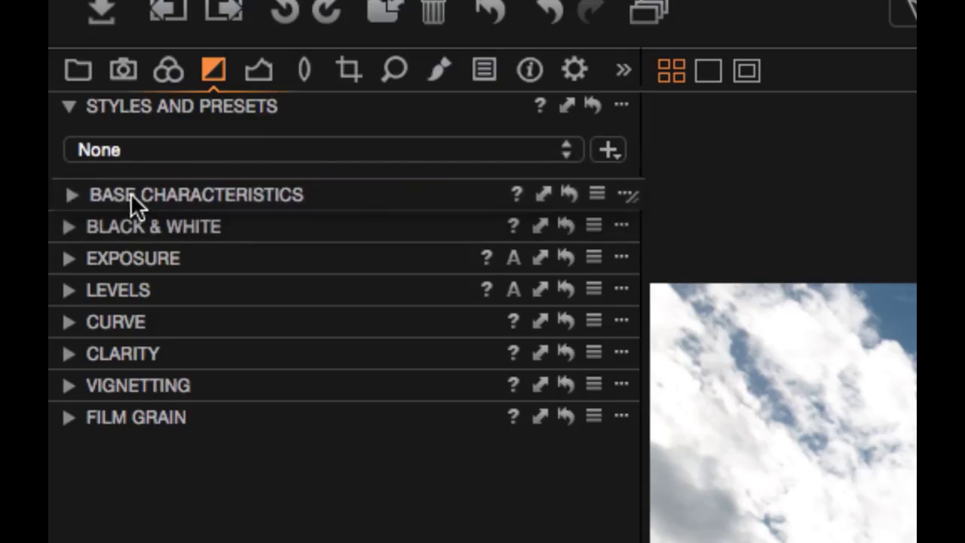
{"action": "left_click", "coordinate": [71, 100]}
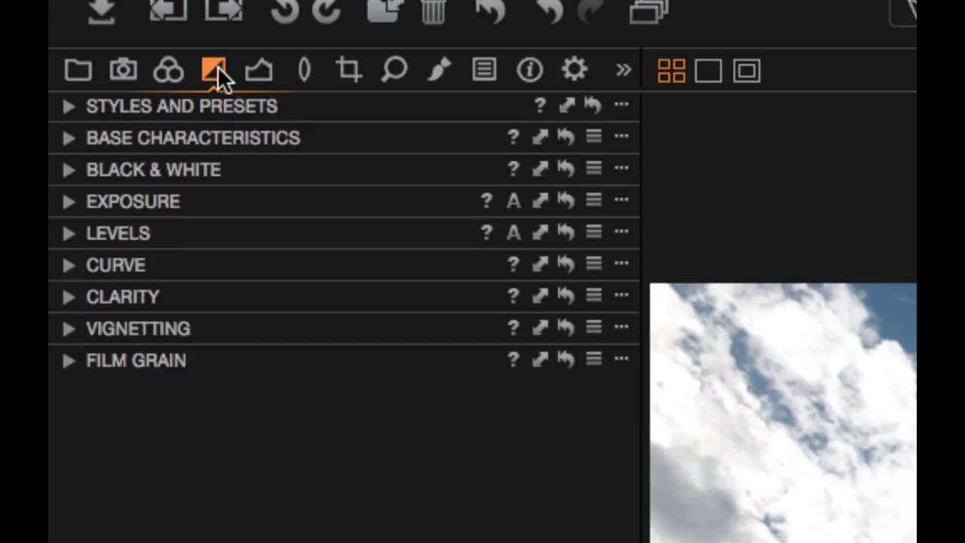
- Add the High Dynamic Range tool to the Black & White tool tab and place it collapsed directly below Base Characteristics
{"action": "right_click", "coordinate": [218, 68]}
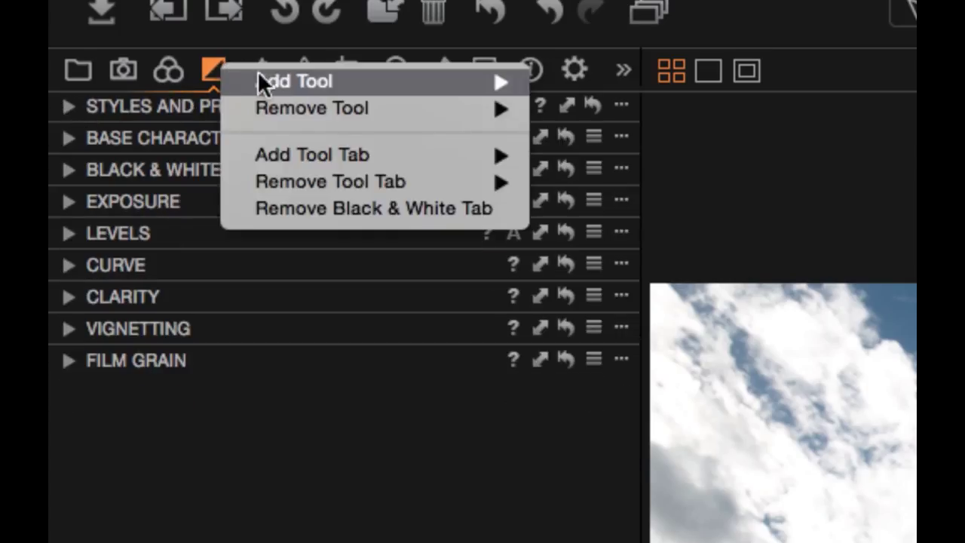
{"action": "mouse_move", "coordinate": [268, 77]}
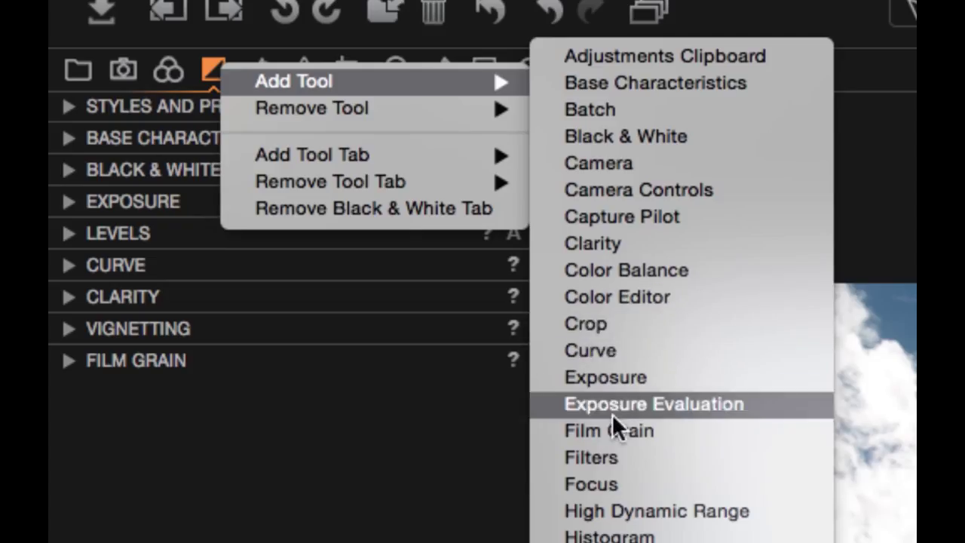
{"action": "left_click", "coordinate": [616, 517]}
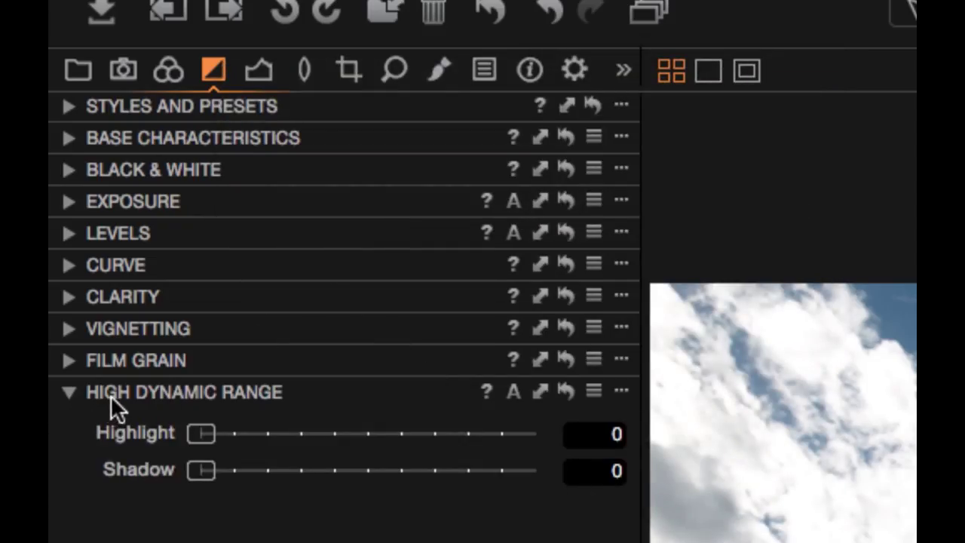
{"action": "left_click_drag", "start_coordinate": [114, 393], "coordinate": [135, 165]}
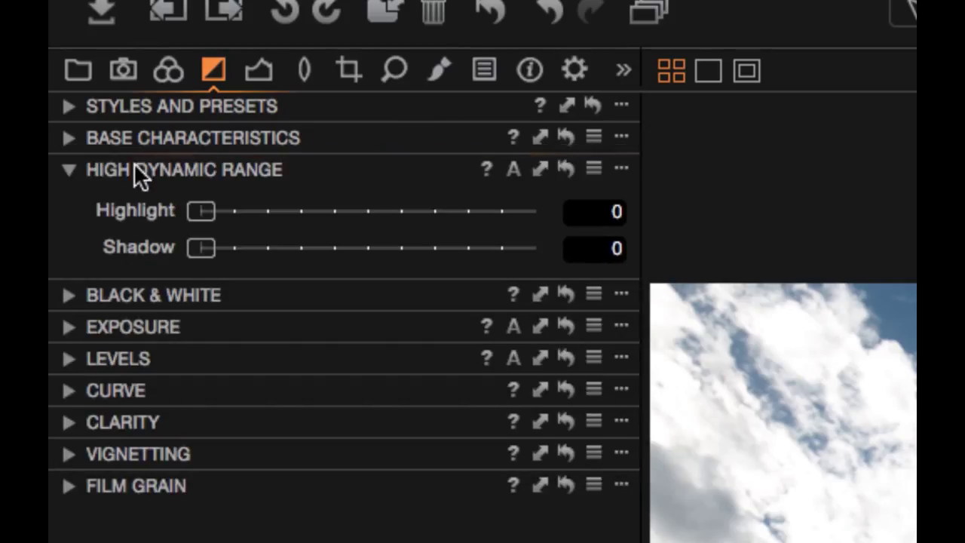
{"action": "left_click", "coordinate": [67, 169]}
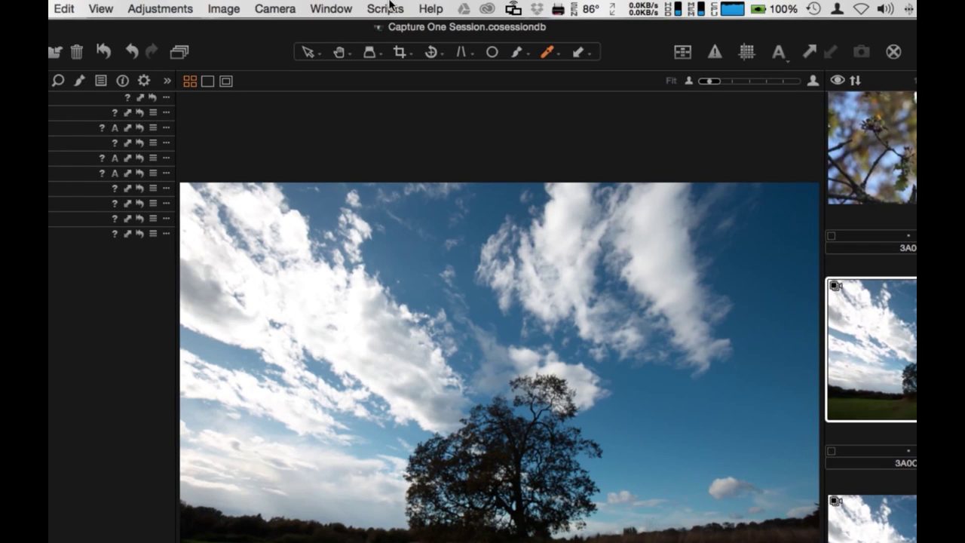
- Save the customised layout as a workspace named "My Own Black and White Settings"
{"action": "left_click", "coordinate": [335, 9]}
{"action": "mouse_move", "coordinate": [351, 93]}
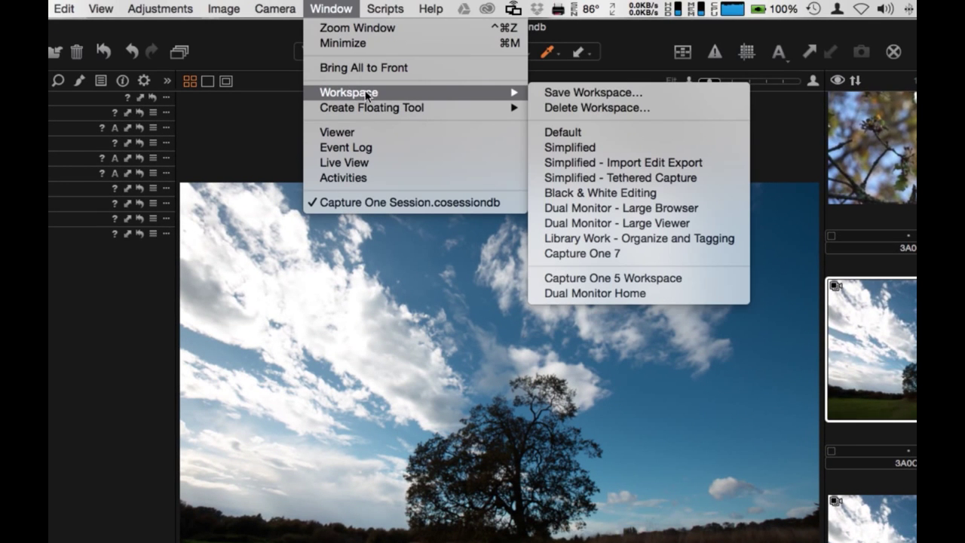
{"action": "left_click", "coordinate": [598, 97]}
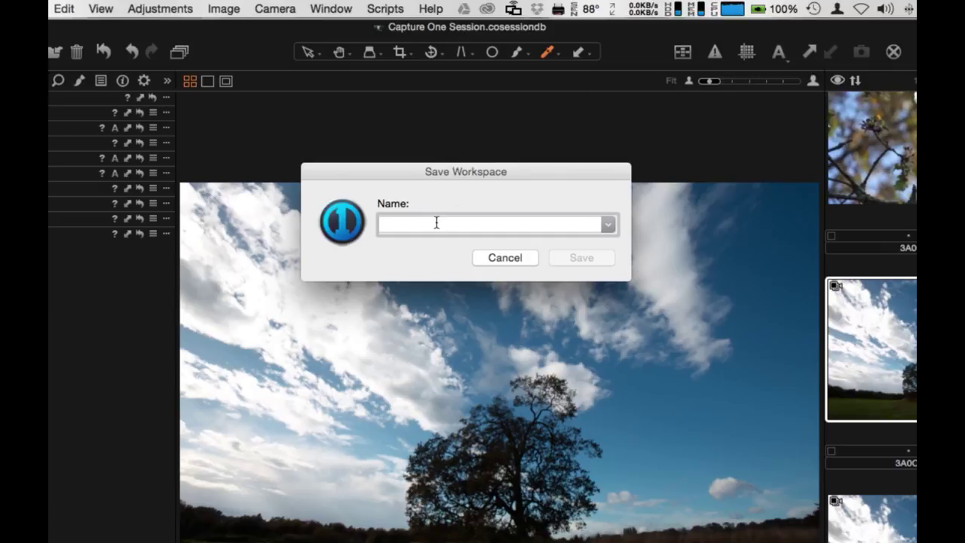
{"action": "type", "text": "My O"}
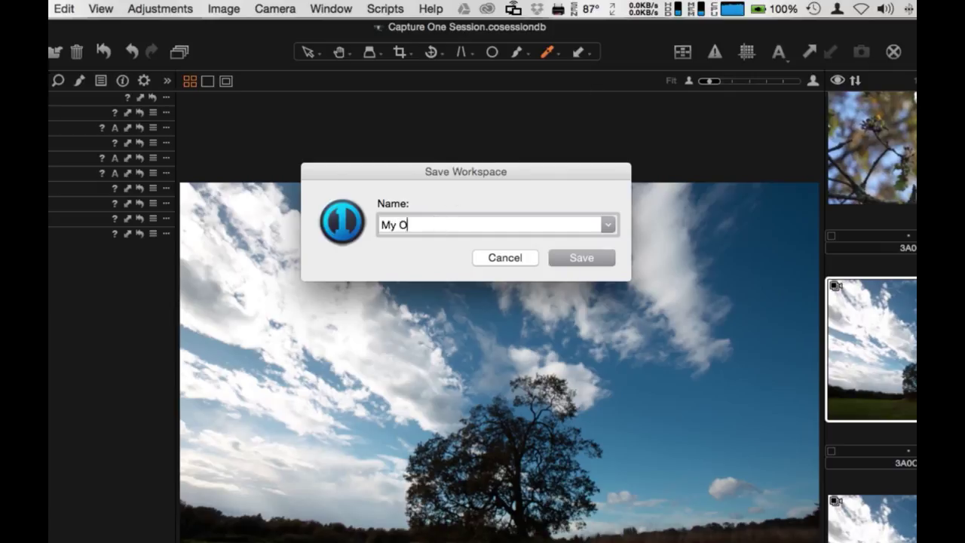
{"action": "type", "text": "wn Black and White Se"}
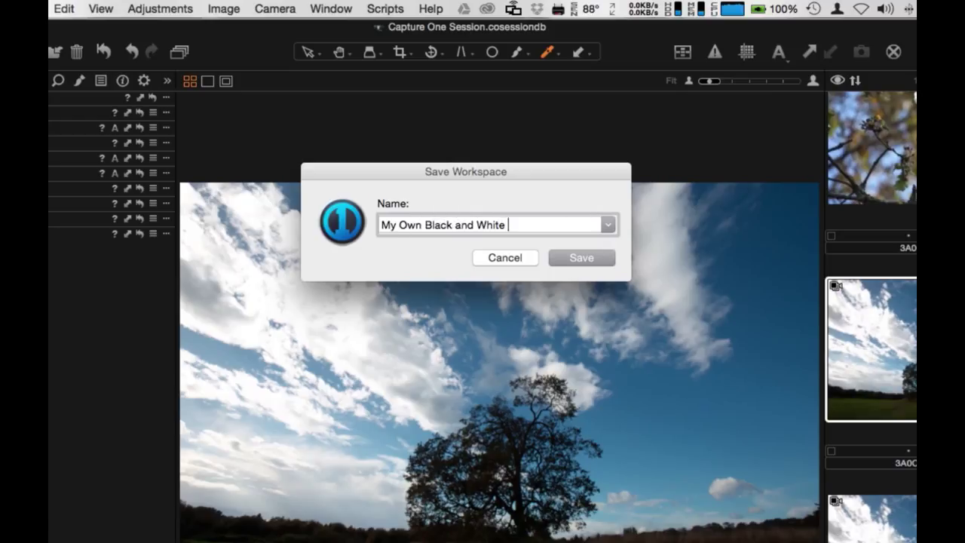
{"action": "type", "text": "ttings"}
{"action": "left_click", "coordinate": [577, 261]}
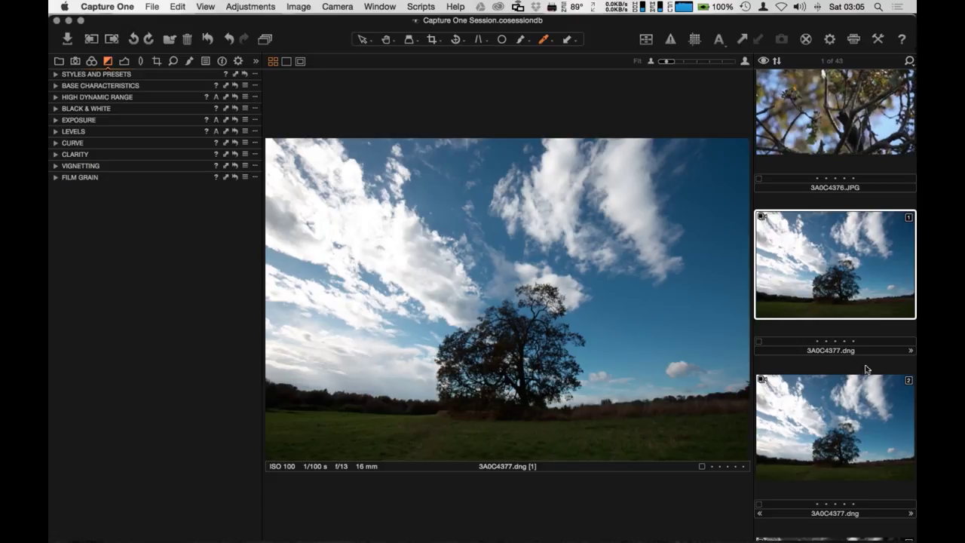
- Select variant 2 of 3A0C4377.dng and expand the Base Characteristics tool
{"action": "right_click", "coordinate": [826, 262]}
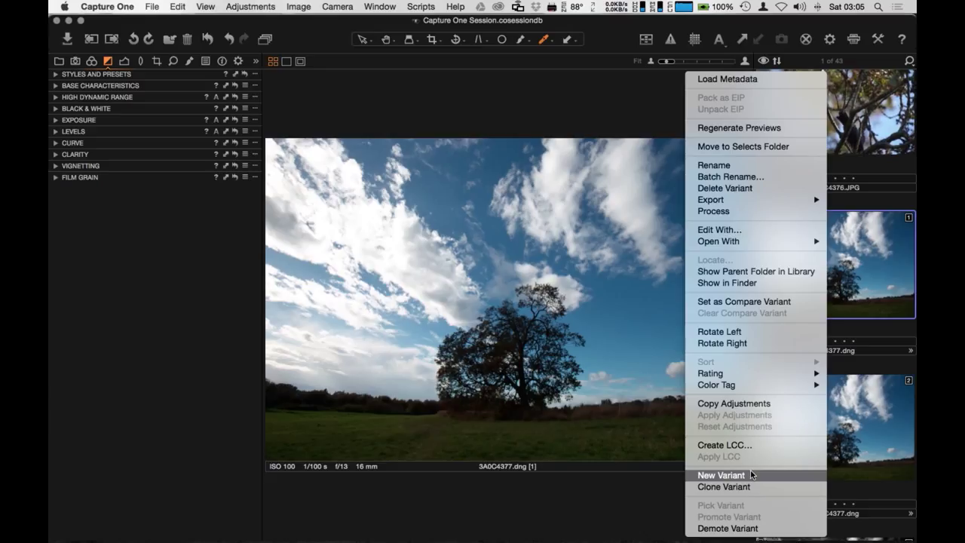
{"action": "left_click", "coordinate": [878, 413]}
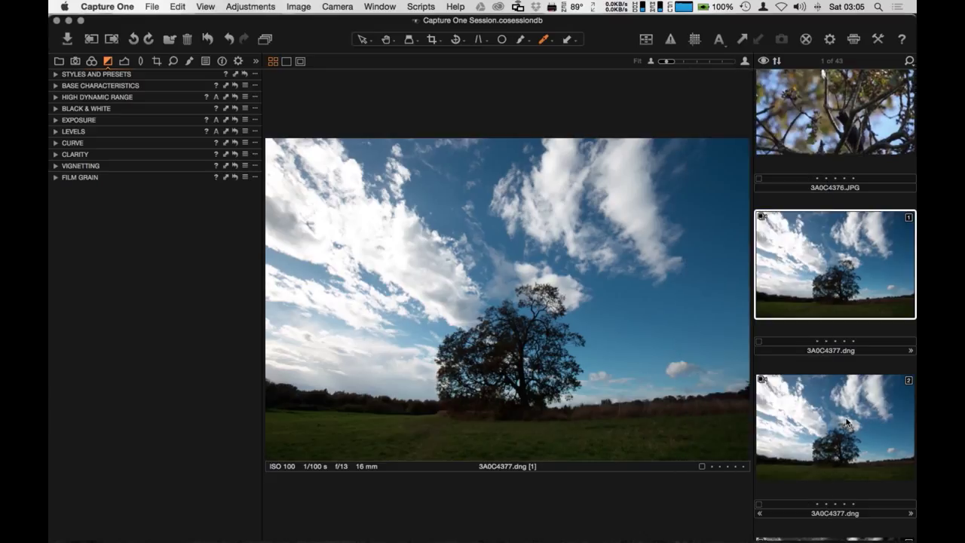
{"action": "left_click", "coordinate": [847, 423]}
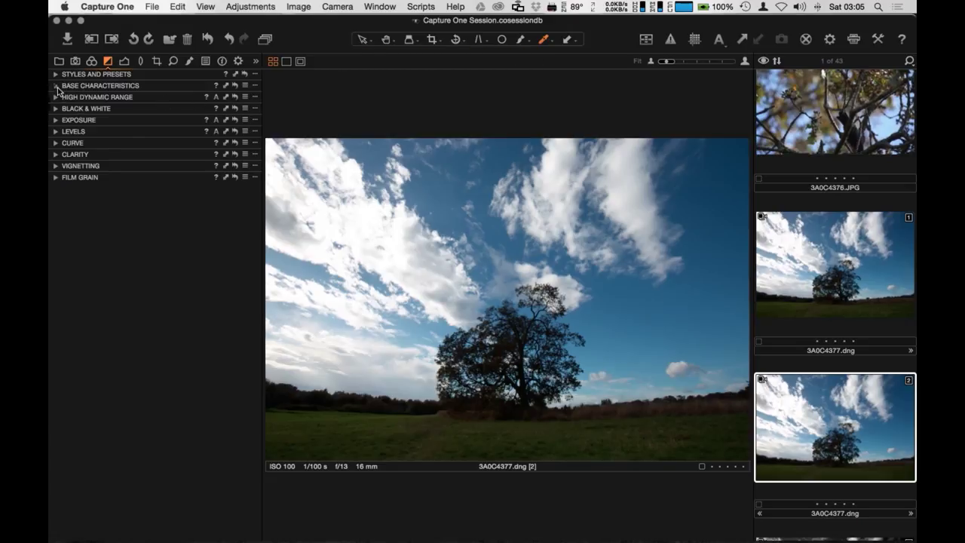
{"action": "left_click", "coordinate": [55, 86]}
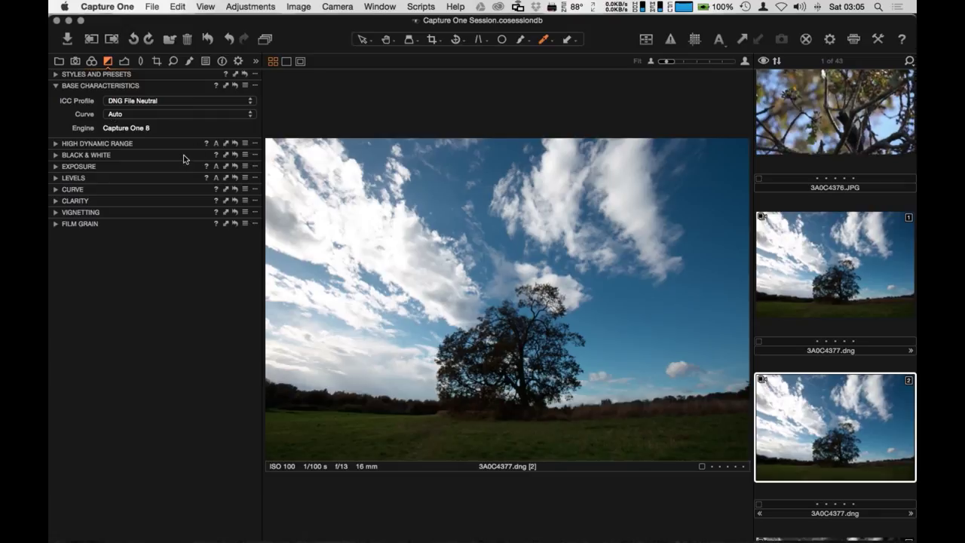
- Set the Base Characteristics curve of variant 2 to Film Extra Shadow, compare it with variant 1, and collapse the tool
{"action": "left_click", "coordinate": [153, 114]}
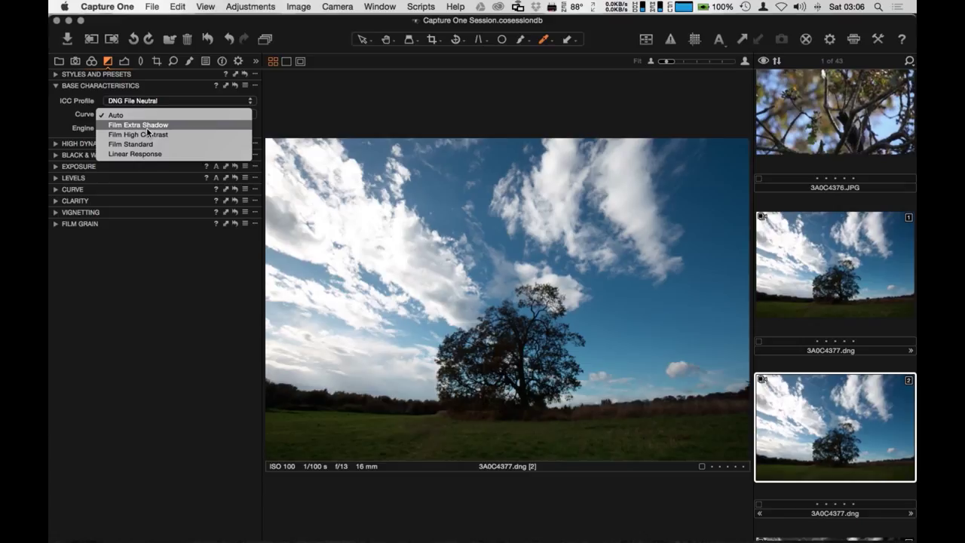
{"action": "left_click", "coordinate": [148, 129]}
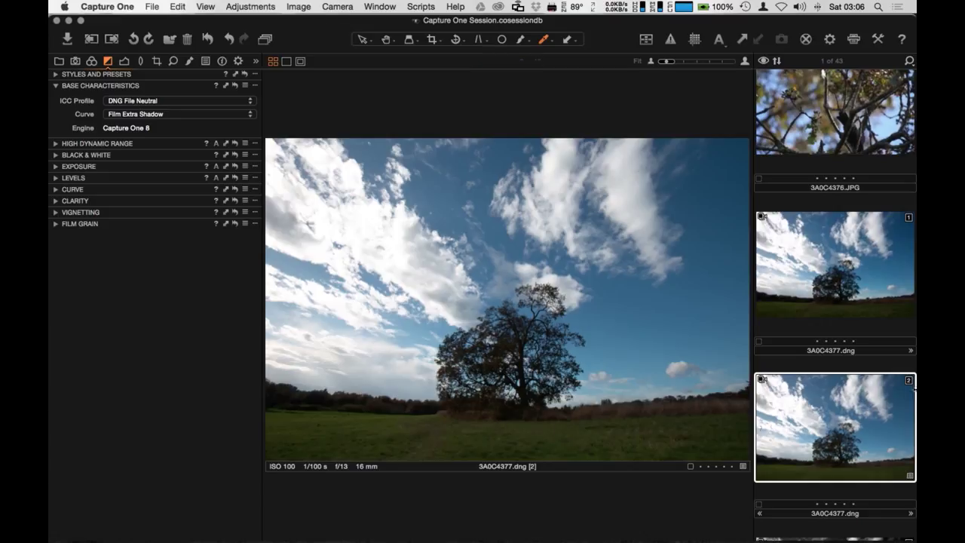
{"action": "left_click", "coordinate": [844, 287]}
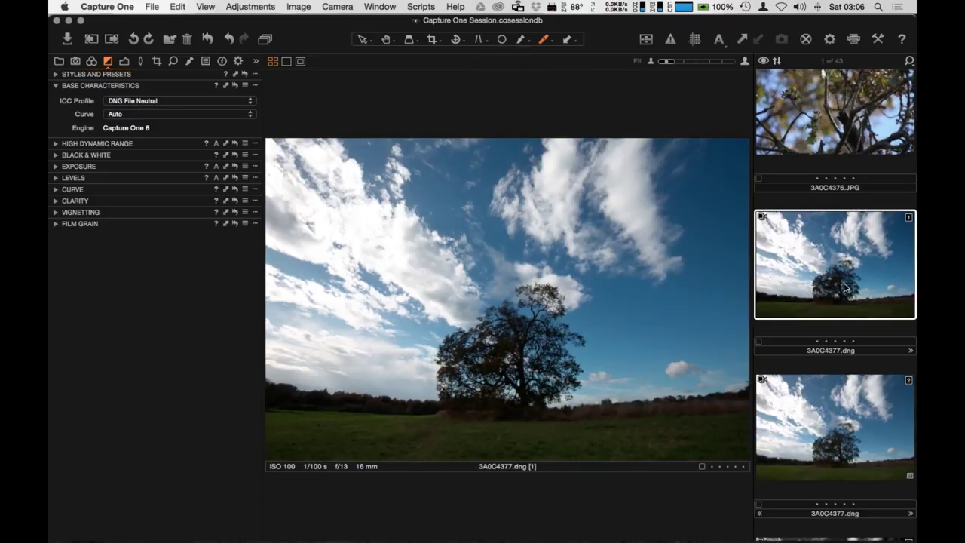
{"action": "left_click", "coordinate": [817, 409]}
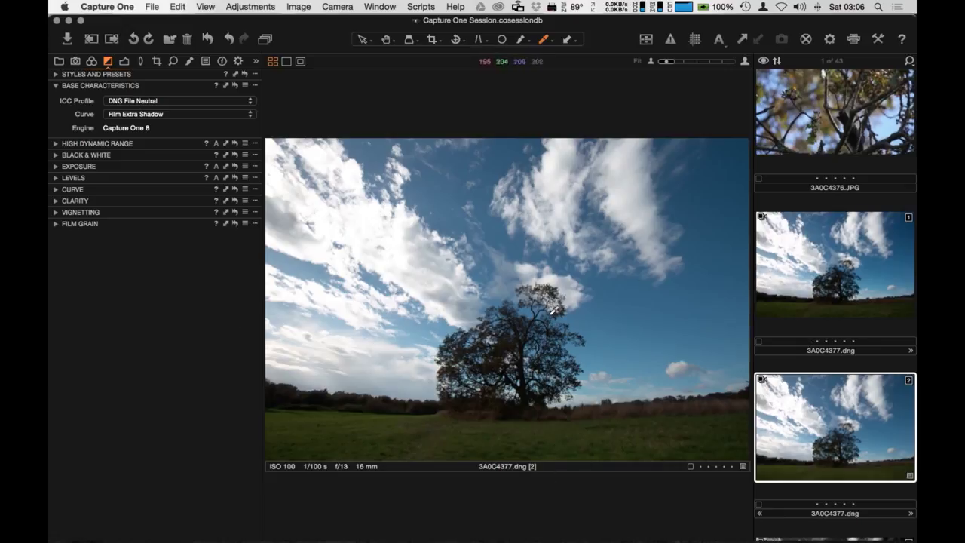
{"action": "left_click", "coordinate": [55, 86]}
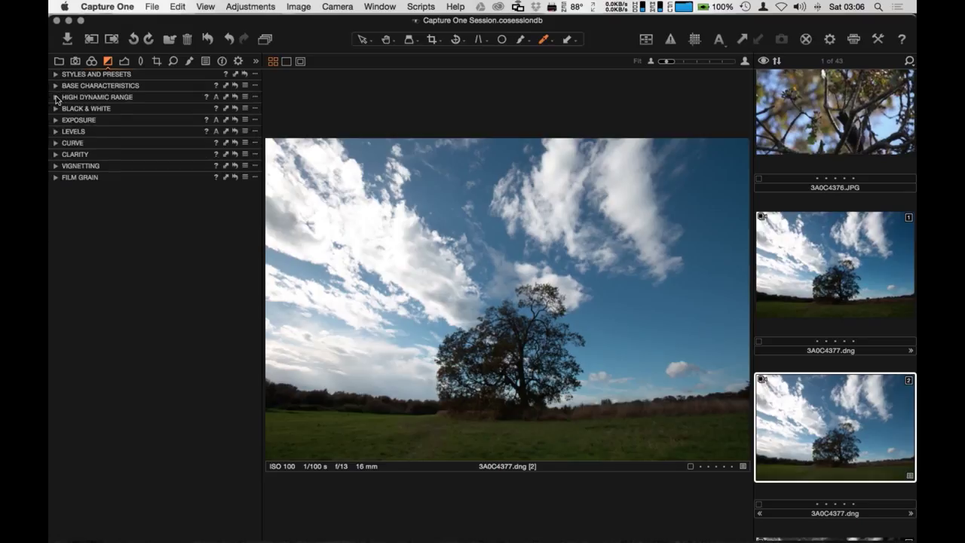
- Set the High Dynamic Range Highlight of variant 2 to 47, comparing the highlight recovery with variant 1
{"action": "left_click", "coordinate": [56, 97]}
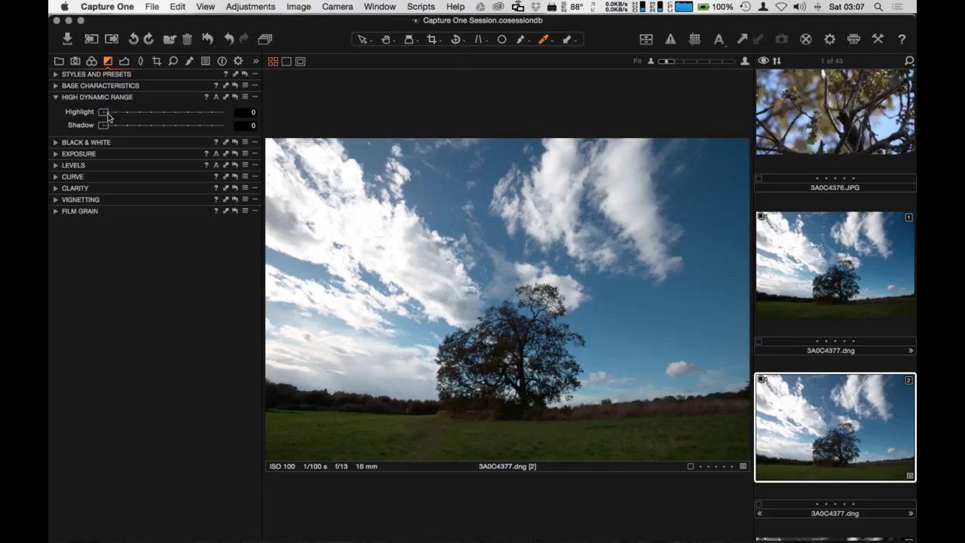
{"action": "left_click_drag", "start_coordinate": [108, 117], "coordinate": [189, 121]}
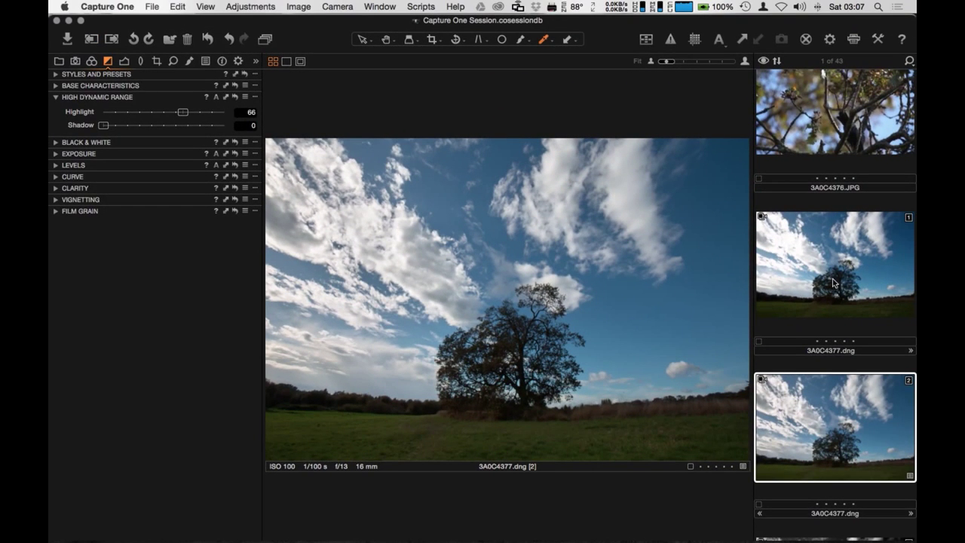
{"action": "left_click", "coordinate": [829, 257]}
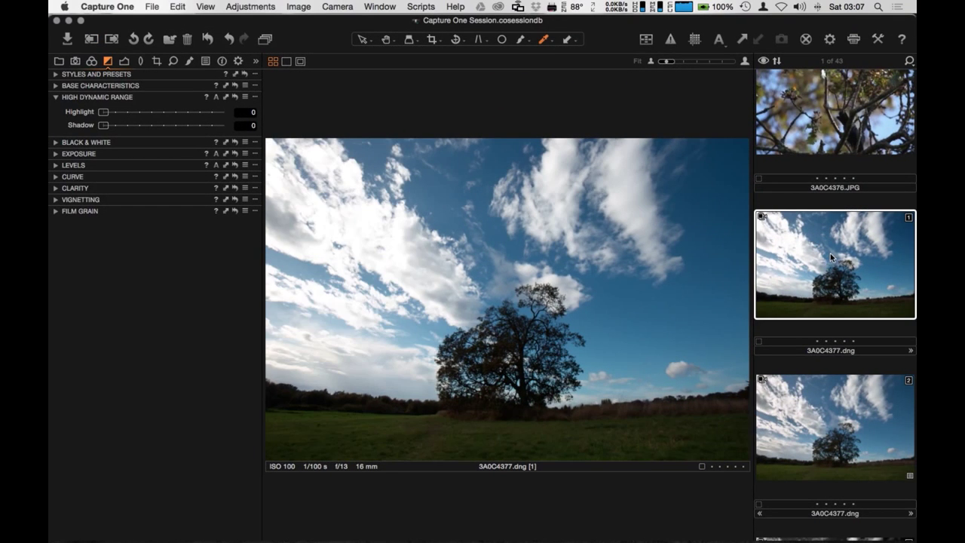
{"action": "left_click", "coordinate": [850, 430]}
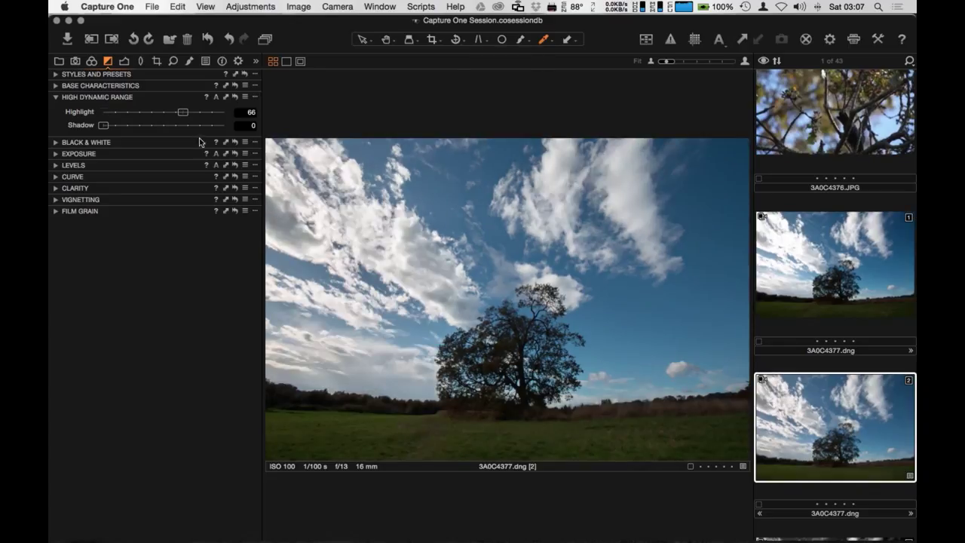
{"action": "left_click", "coordinate": [184, 112]}
{"action": "left_click_drag", "start_coordinate": [167, 117], "coordinate": [160, 118]}
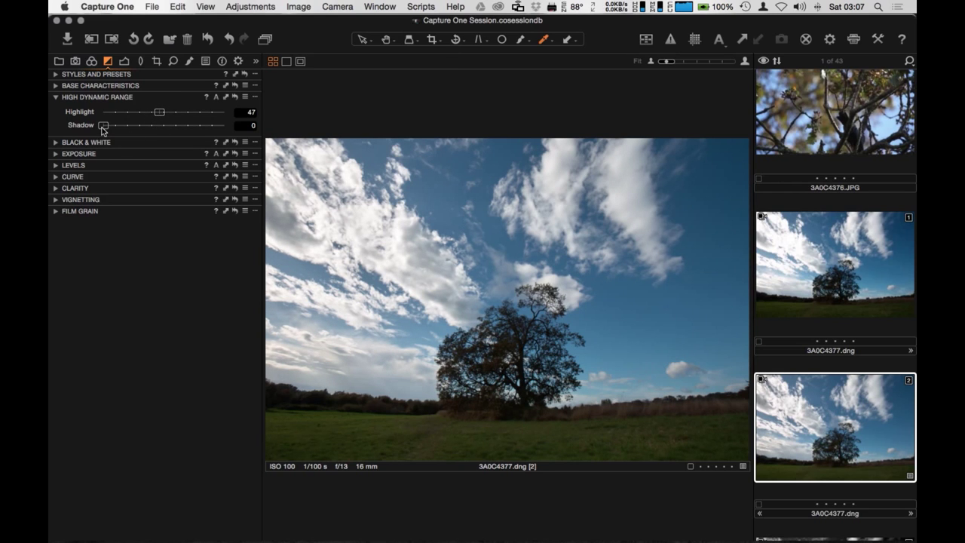
- Set the High Dynamic Range Shadow to 12, compare variant 2 with variant 1, and collapse the tool
{"action": "left_click_drag", "start_coordinate": [103, 129], "coordinate": [138, 141]}
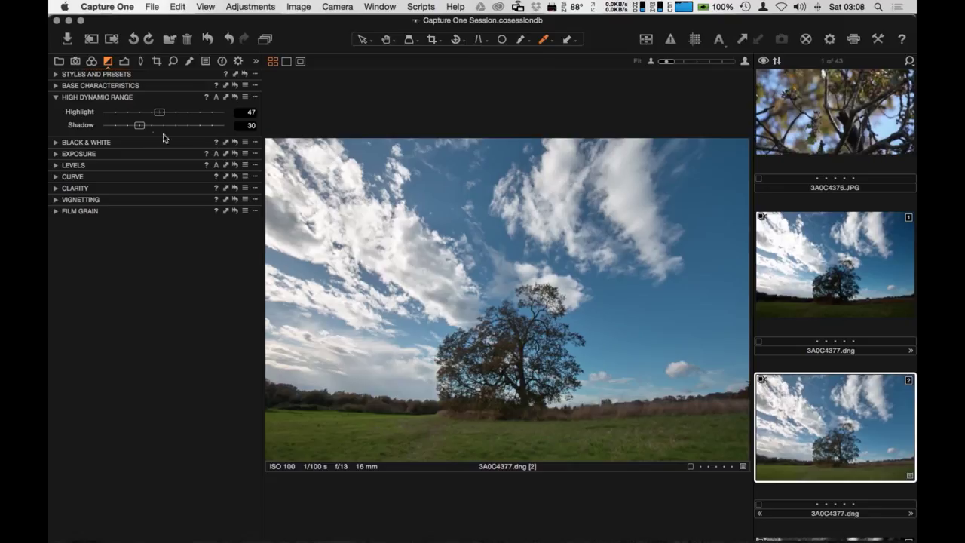
{"action": "left_click_drag", "start_coordinate": [140, 128], "coordinate": [117, 129]}
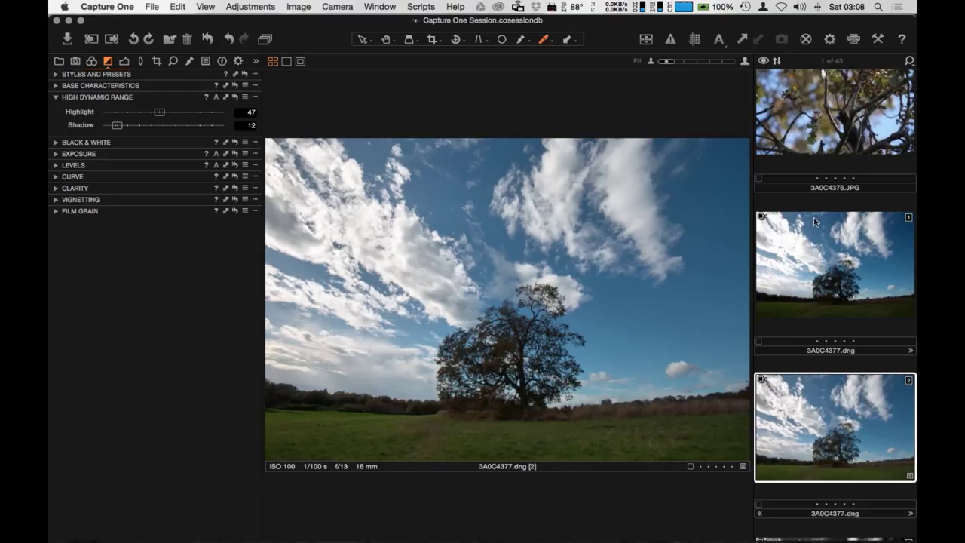
{"action": "left_click", "coordinate": [814, 263]}
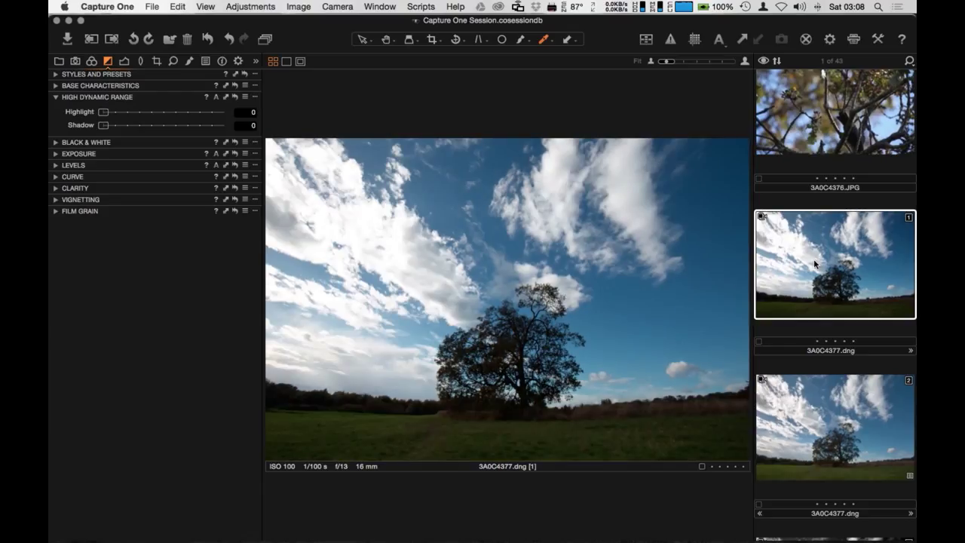
{"action": "left_click", "coordinate": [812, 423]}
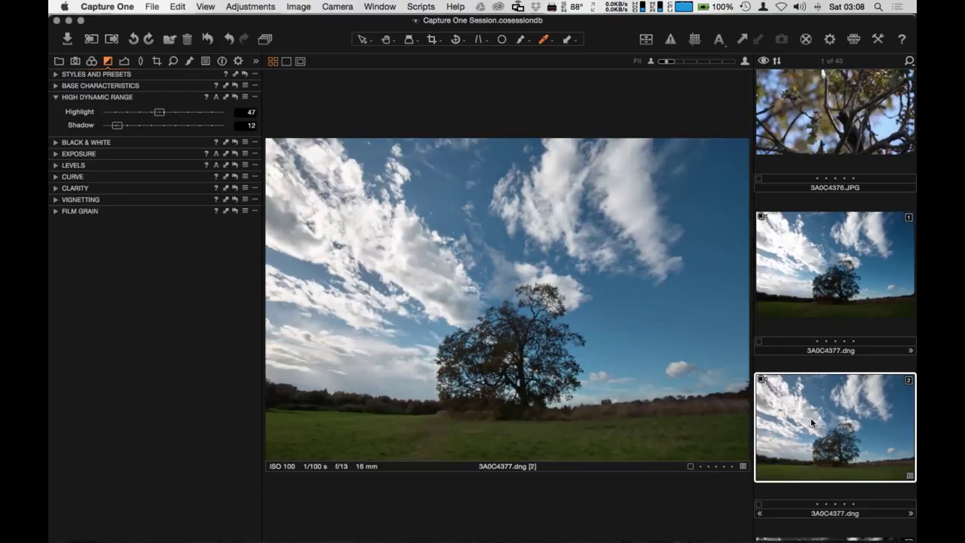
{"action": "left_click", "coordinate": [833, 286]}
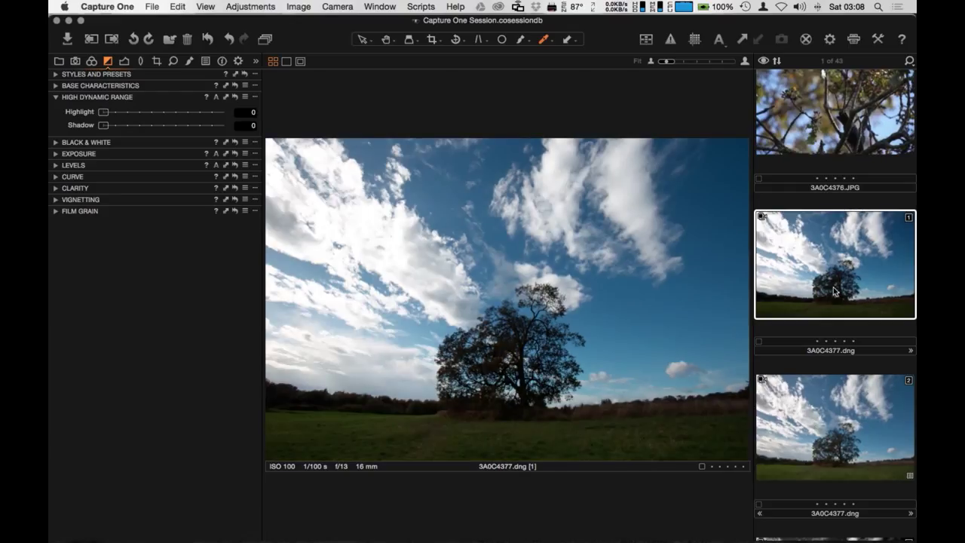
{"action": "left_click", "coordinate": [821, 414]}
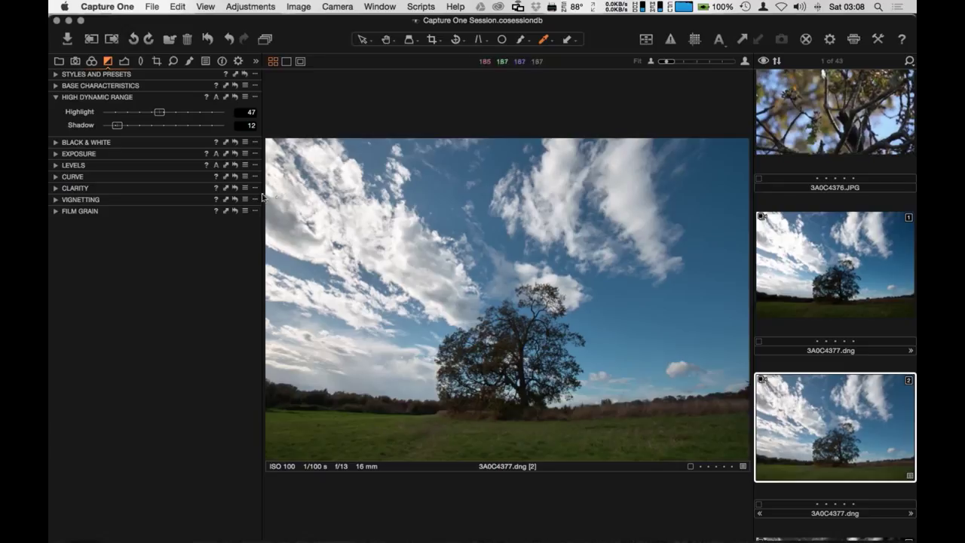
{"action": "left_click", "coordinate": [56, 97]}
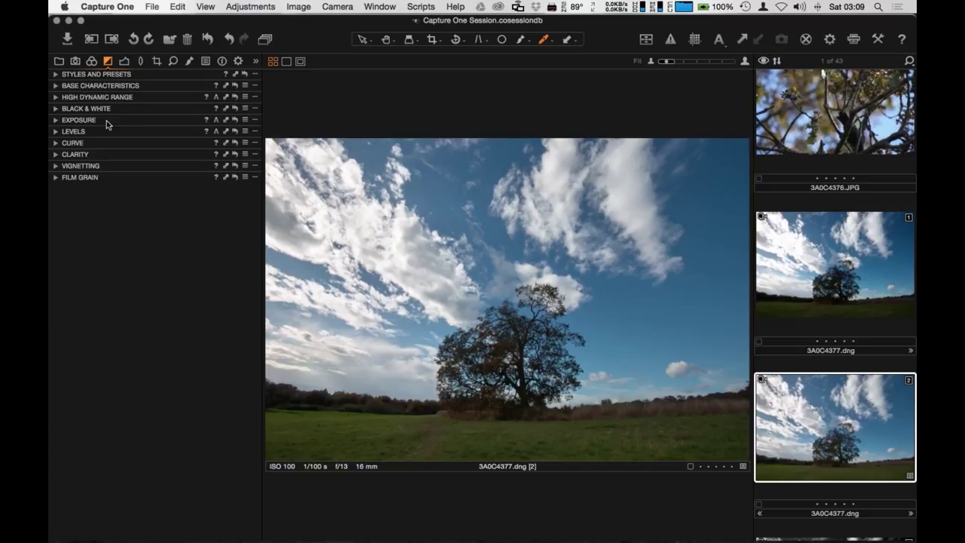
- Move the Exposure tool directly above Black & White and set its Contrast to -29, undoing and redoing the change to compare
{"action": "mouse_move", "coordinate": [107, 120]}
{"action": "left_mouse_down"}
{"action": "mouse_move", "coordinate": [114, 108]}
{"action": "mouse_move", "coordinate": [114, 118]}
{"action": "mouse_move", "coordinate": [100, 110]}
{"action": "left_mouse_up"}
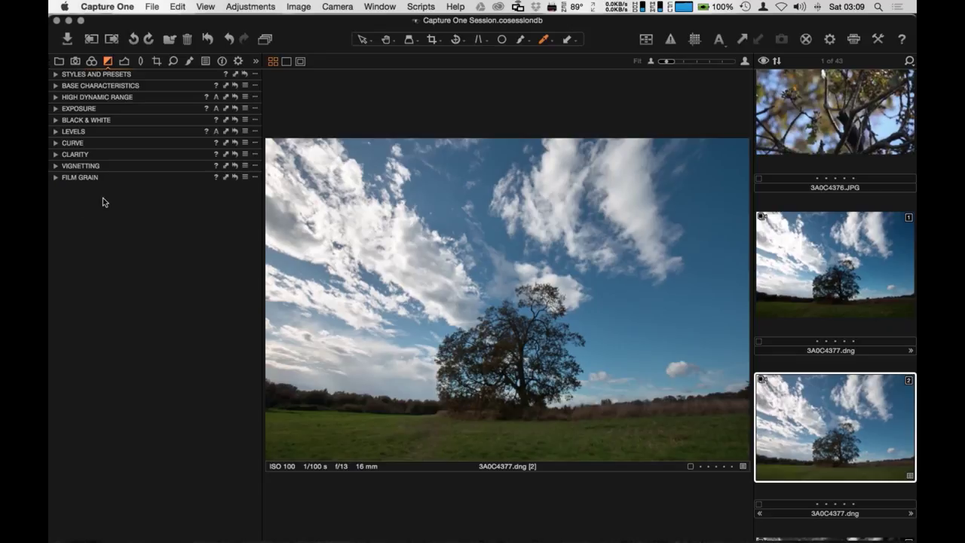
{"action": "left_click", "coordinate": [56, 109]}
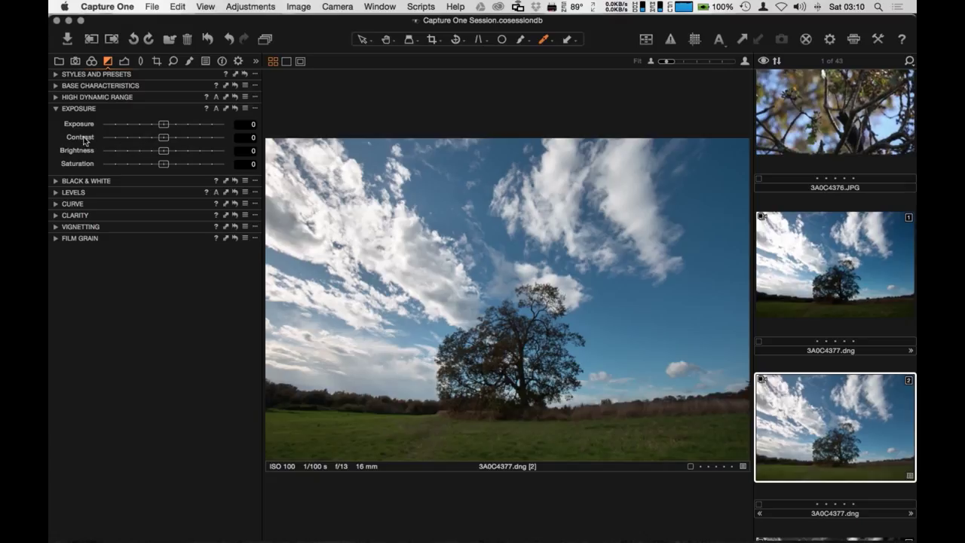
{"action": "mouse_move", "coordinate": [163, 140]}
{"action": "left_mouse_down"}
{"action": "mouse_move", "coordinate": [197, 145]}
{"action": "mouse_move", "coordinate": [159, 145]}
{"action": "left_mouse_up"}
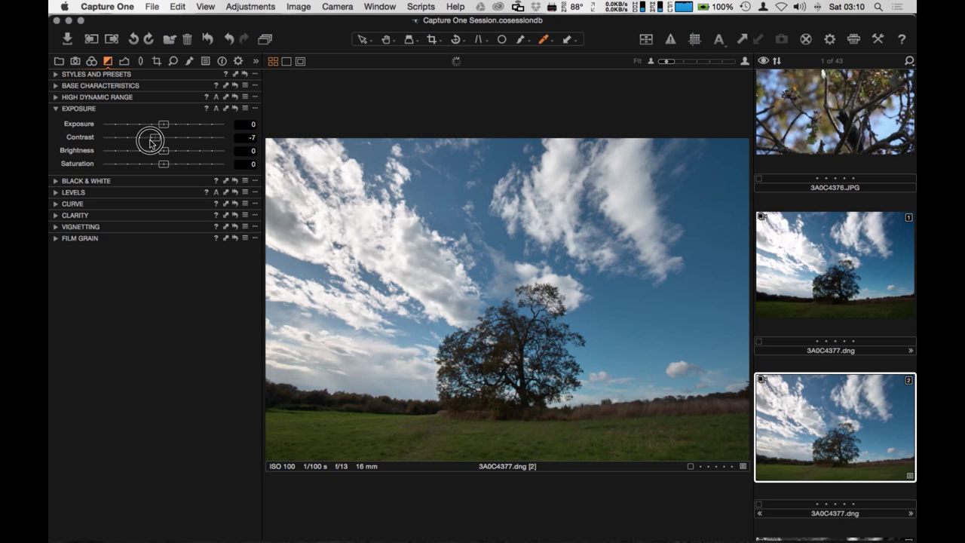
{"action": "left_click_drag", "start_coordinate": [160, 141], "coordinate": [128, 146]}
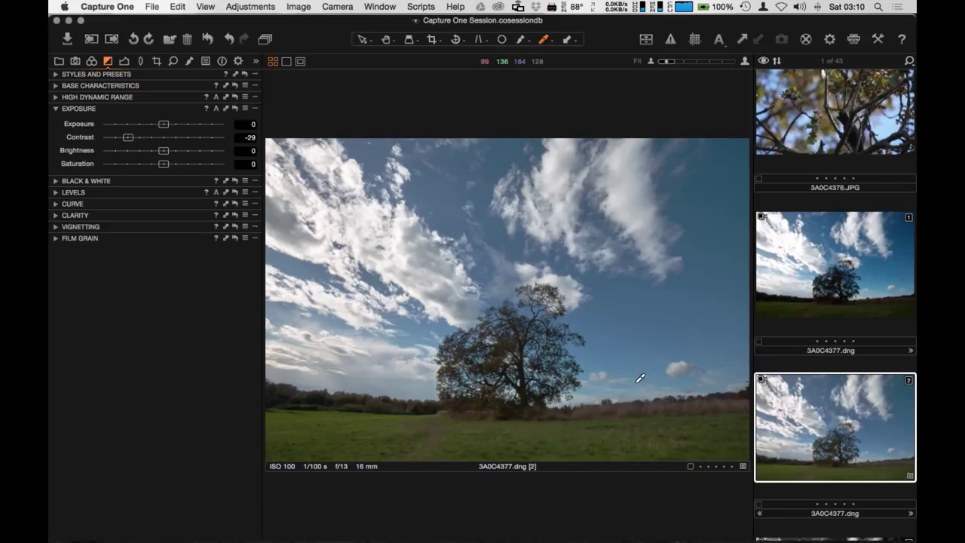
{"action": "key", "text": "super+z"}
{"action": "key", "text": "super+z"}
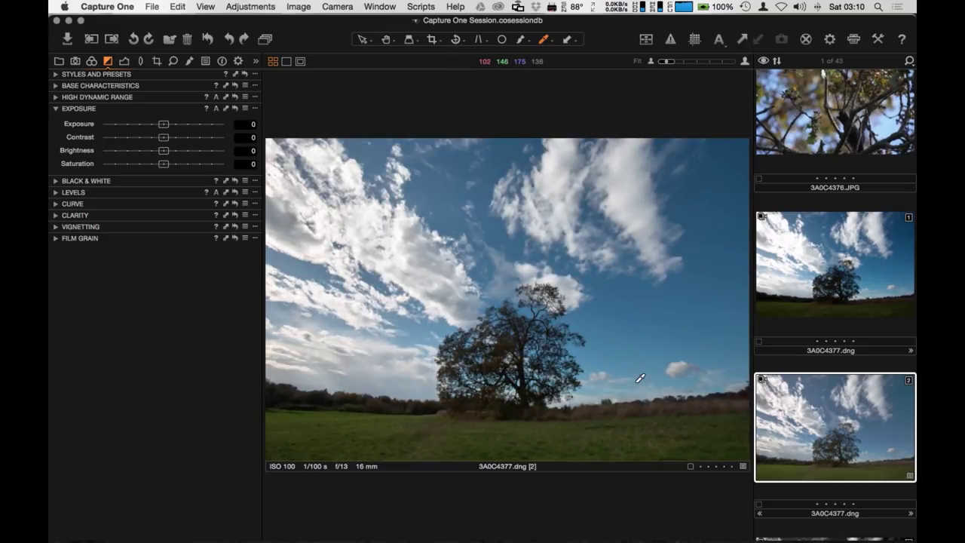
{"action": "key", "text": "super+z"}
{"action": "key", "text": "super+shift+z"}
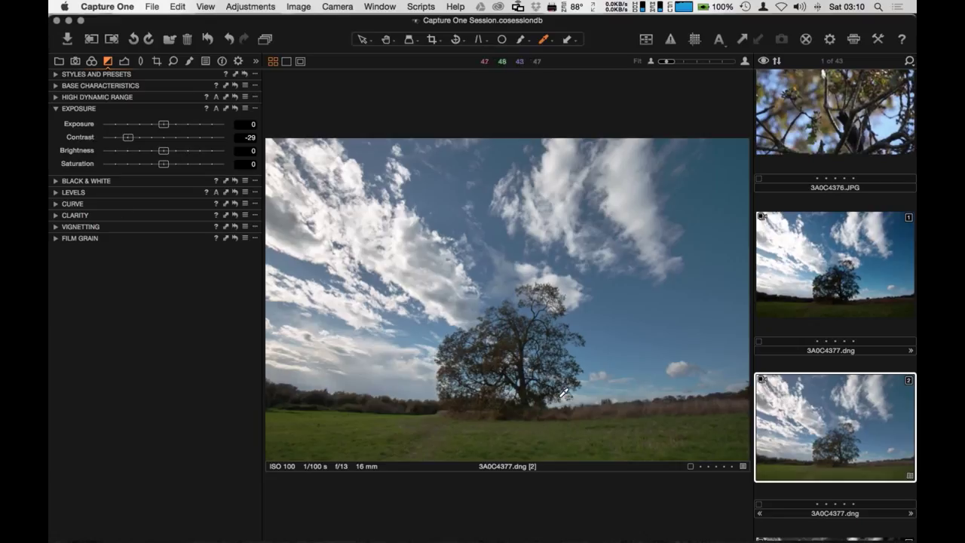
- Set Brightness to 12 and Saturation to 62 in the Exposure tool for variant 2
{"action": "left_click", "coordinate": [178, 151]}
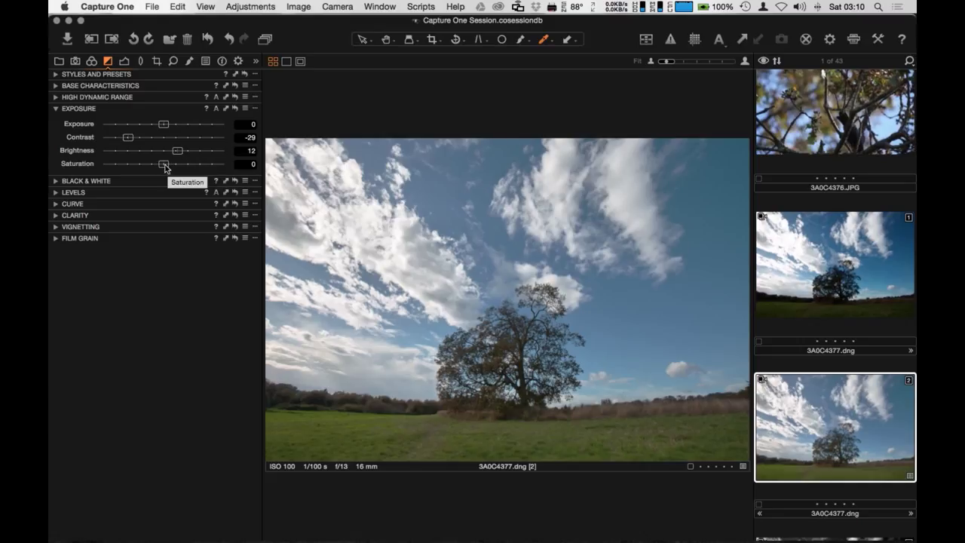
{"action": "left_click_drag", "start_coordinate": [163, 165], "coordinate": [202, 173]}
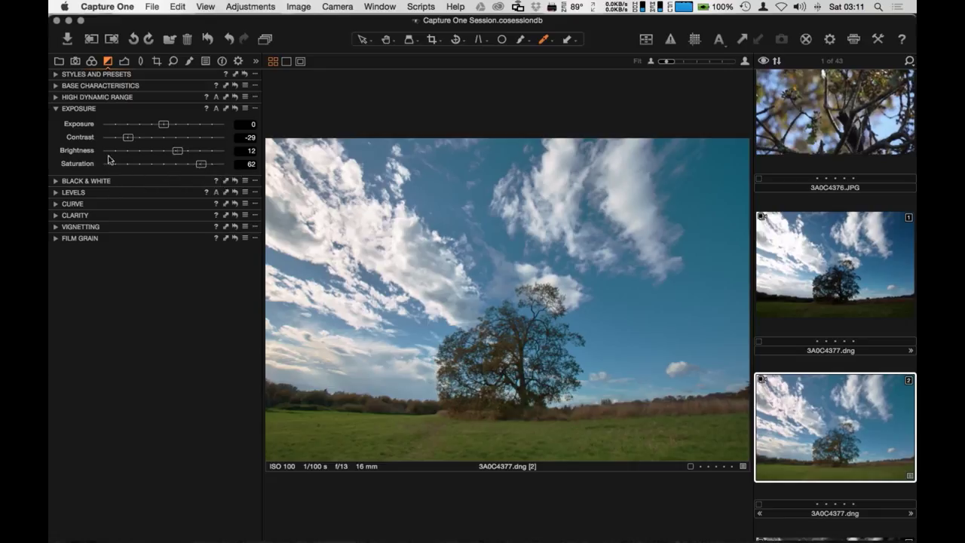
- Enable the black and white conversion on variant 2 and compare the result with the colour variant 1
{"action": "left_click", "coordinate": [55, 182]}
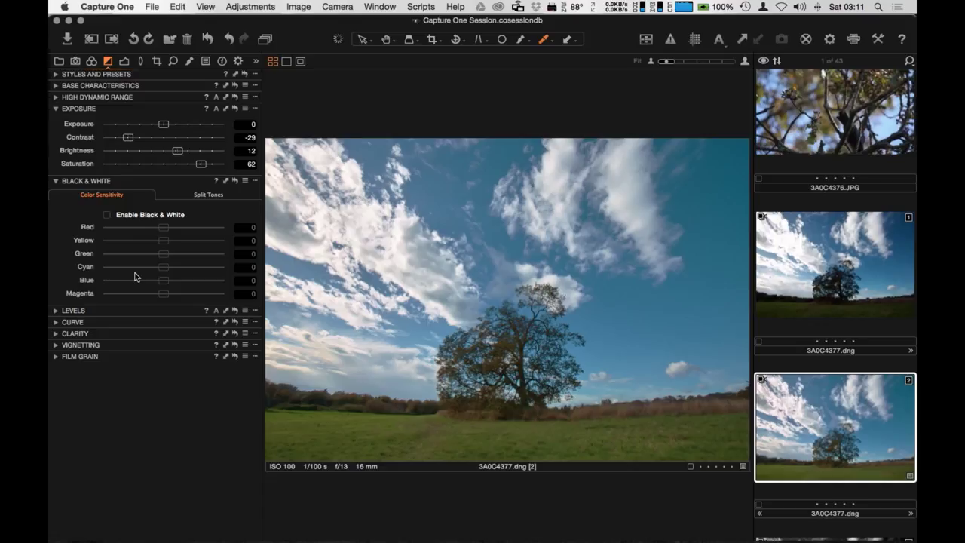
{"action": "left_click", "coordinate": [106, 215]}
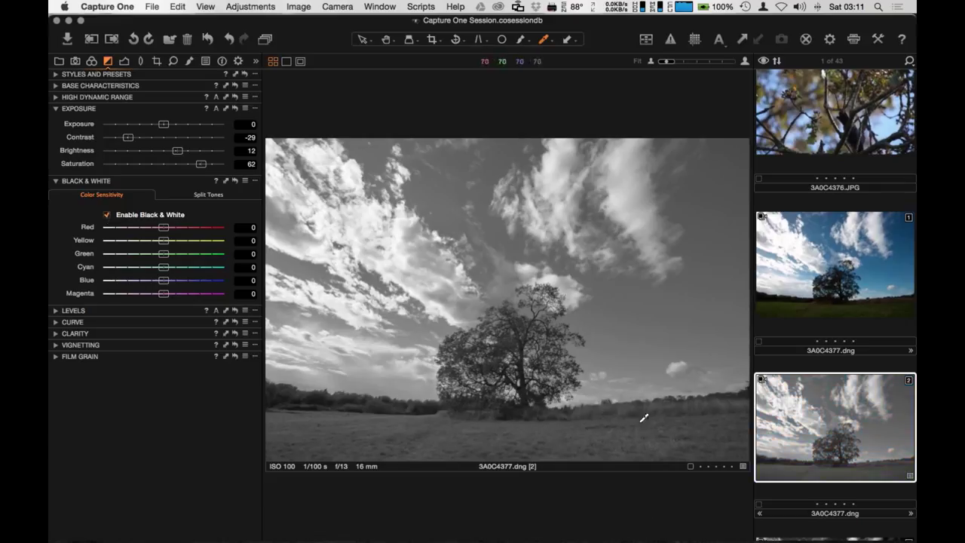
{"action": "left_click", "coordinate": [812, 299]}
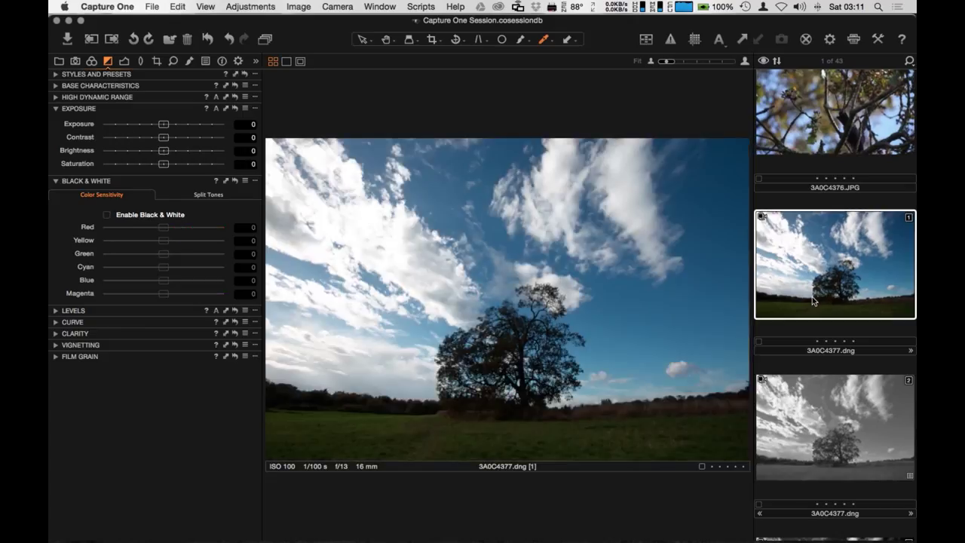
{"action": "left_click", "coordinate": [859, 446]}
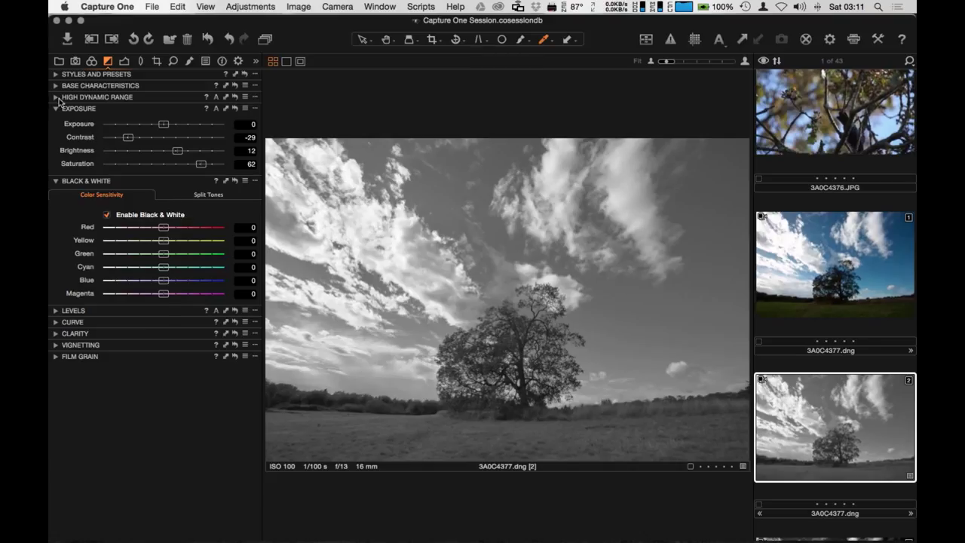
- Set the High Dynamic Range Shadow of the black and white variant to 3 and compare it with variant 1
{"action": "left_click", "coordinate": [57, 98]}
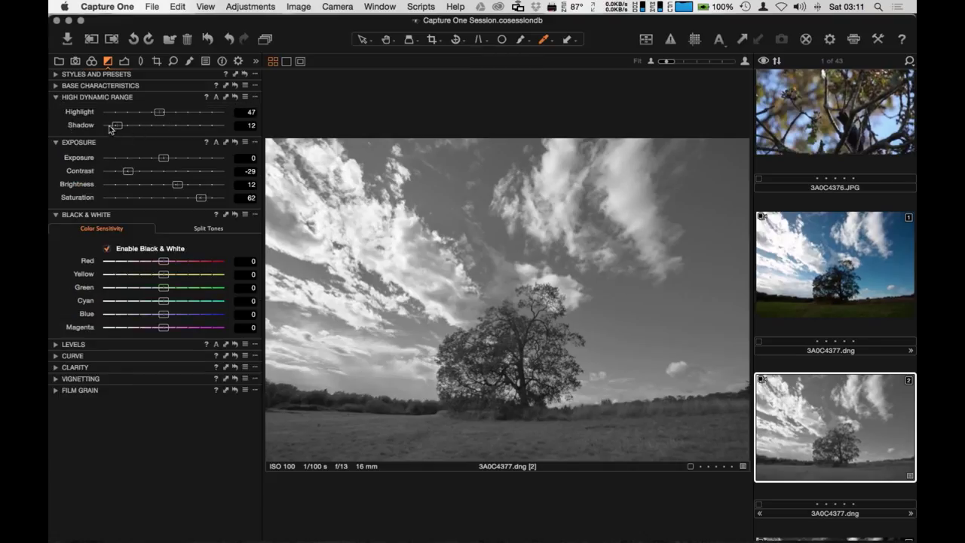
{"action": "scroll", "coordinate": [106, 125], "scroll_direction": "up", "scroll_amount": 10}
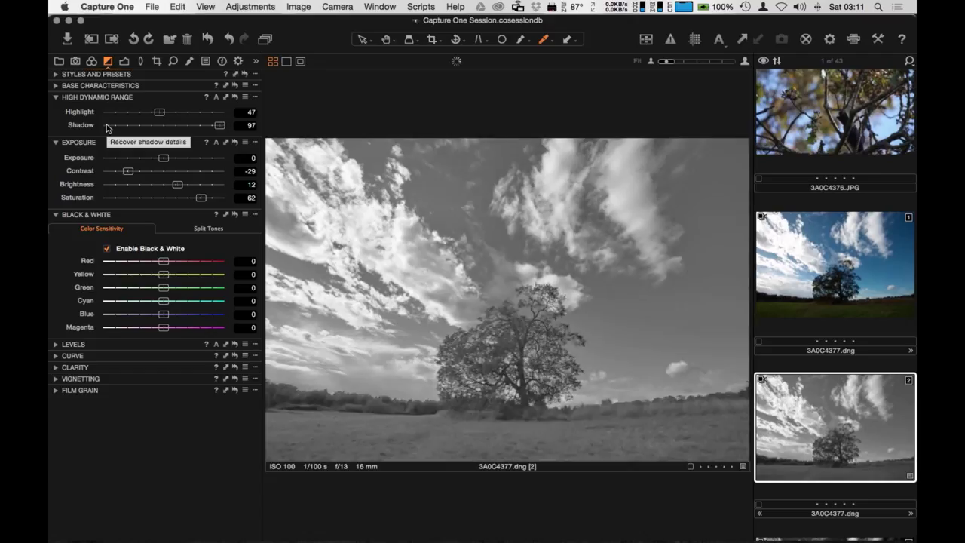
{"action": "scroll", "coordinate": [106, 126], "scroll_direction": "down", "scroll_amount": 8}
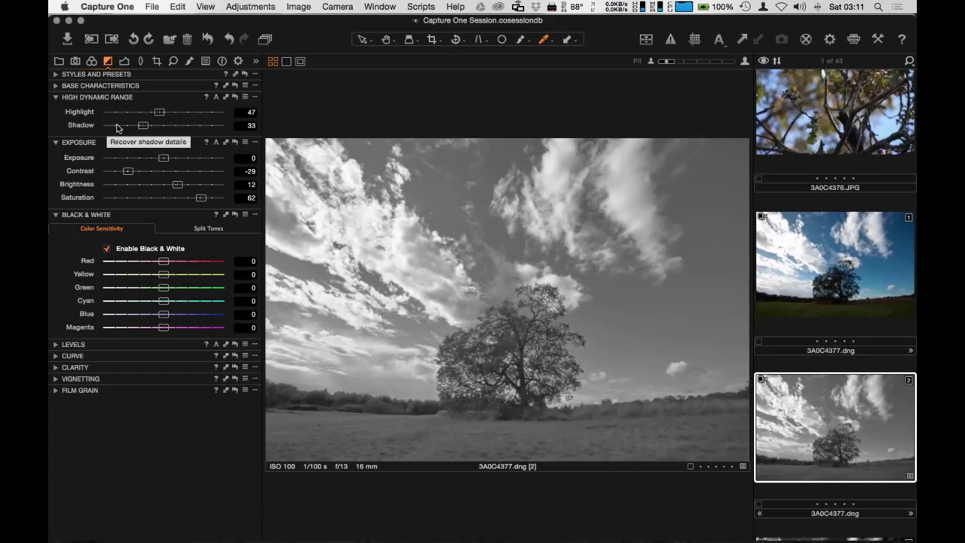
{"action": "left_click_drag", "start_coordinate": [142, 125], "coordinate": [108, 126]}
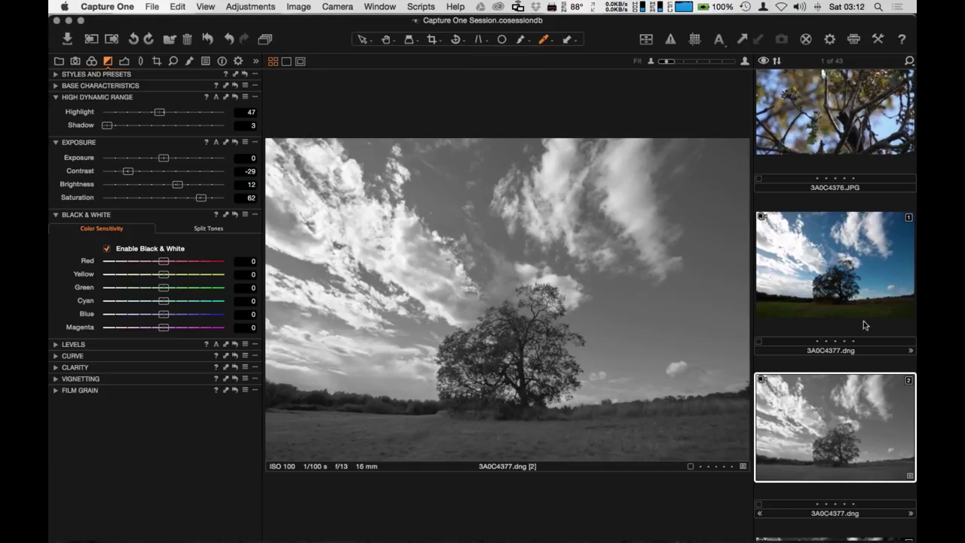
{"action": "left_click", "coordinate": [854, 285]}
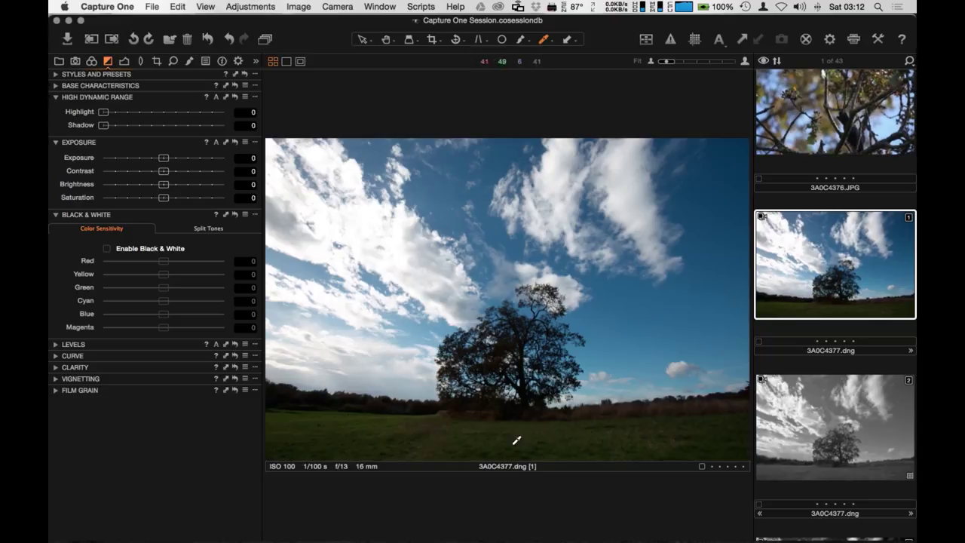
{"action": "left_click", "coordinate": [829, 420]}
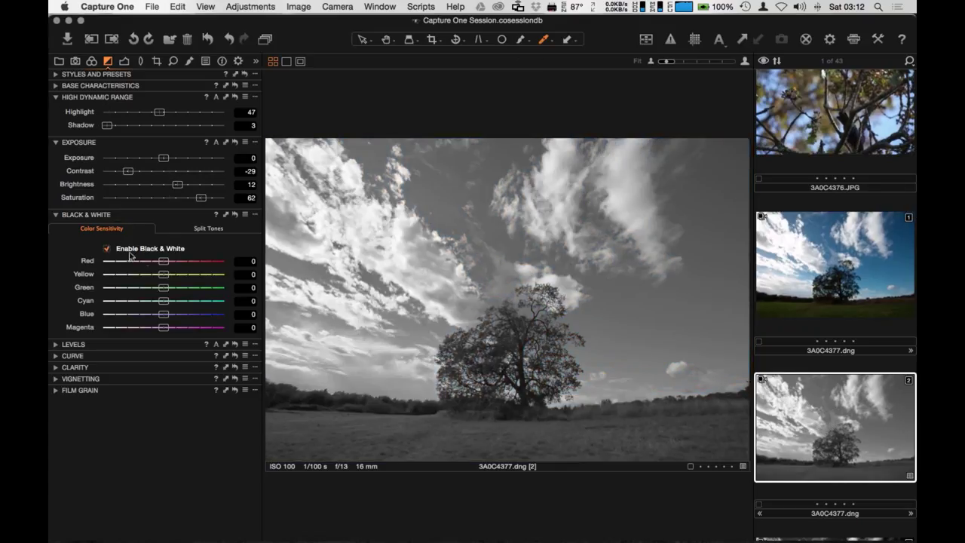
- Set the black and white Color Sensitivity to Red -43, Yellow -33, Green -73, Cyan -2, Blue -58 and Magenta -1
{"action": "left_click_drag", "start_coordinate": [151, 261], "coordinate": [138, 278]}
{"action": "left_click_drag", "start_coordinate": [166, 277], "coordinate": [122, 291]}
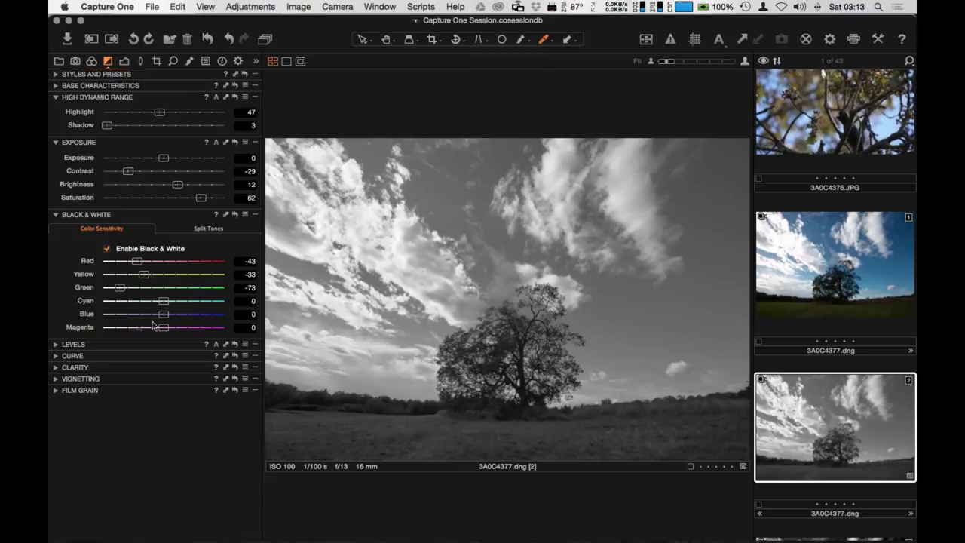
{"action": "left_click_drag", "start_coordinate": [160, 300], "coordinate": [130, 315]}
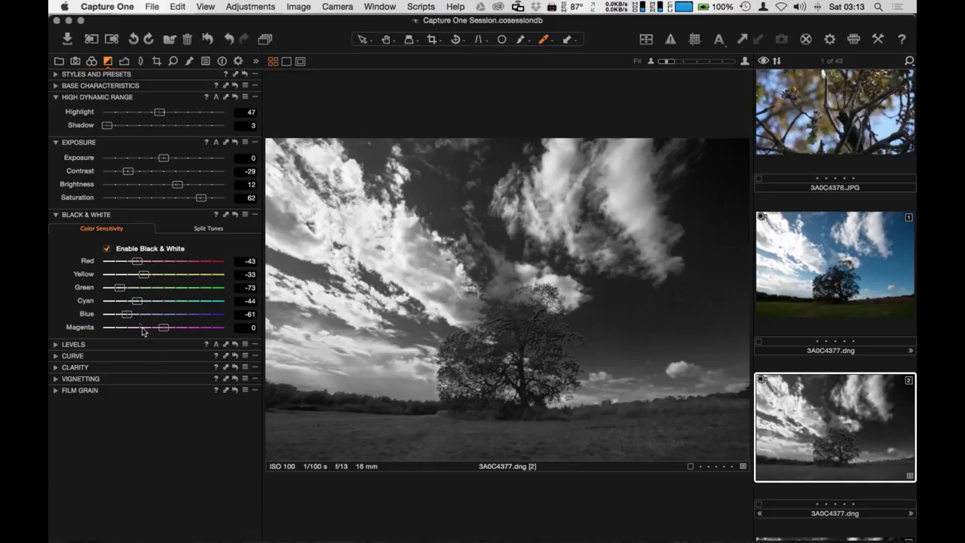
{"action": "mouse_move", "coordinate": [131, 317]}
{"action": "left_mouse_down"}
{"action": "mouse_move", "coordinate": [156, 321]}
{"action": "mouse_move", "coordinate": [153, 302]}
{"action": "mouse_move", "coordinate": [138, 303]}
{"action": "mouse_move", "coordinate": [169, 305]}
{"action": "mouse_move", "coordinate": [131, 317]}
{"action": "left_mouse_up"}
{"action": "left_click", "coordinate": [167, 303]}
{"action": "left_click", "coordinate": [129, 316]}
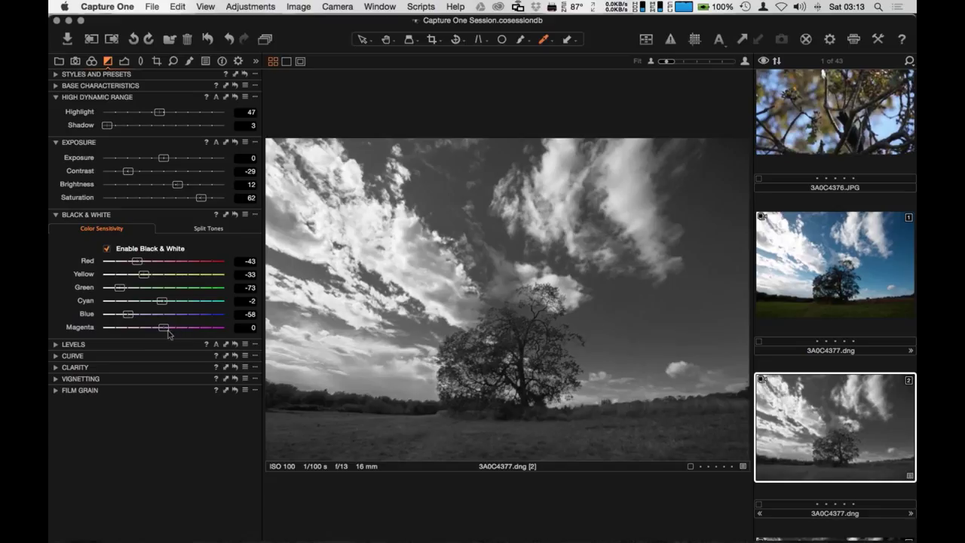
{"action": "left_click_drag", "start_coordinate": [163, 328], "coordinate": [161, 348]}
- Compare variant 2 with the colour variant 1 and set the Blue color sensitivity of variant 2 to -39
{"action": "left_click", "coordinate": [55, 344]}
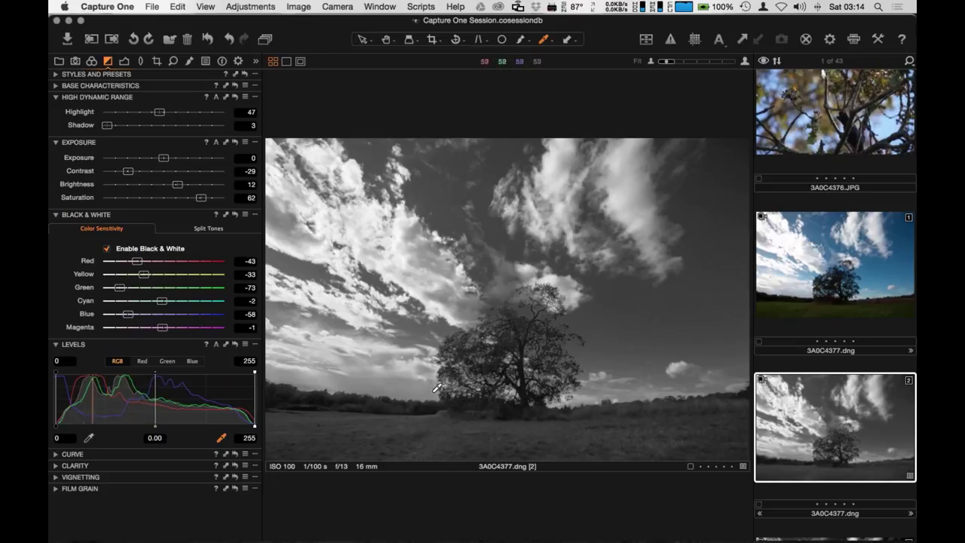
{"action": "left_click", "coordinate": [859, 294]}
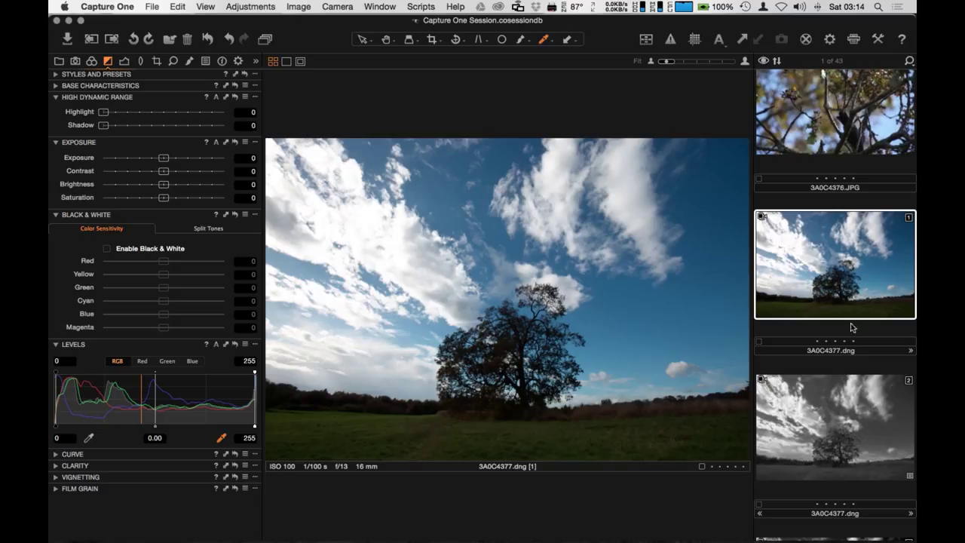
{"action": "left_click", "coordinate": [841, 431]}
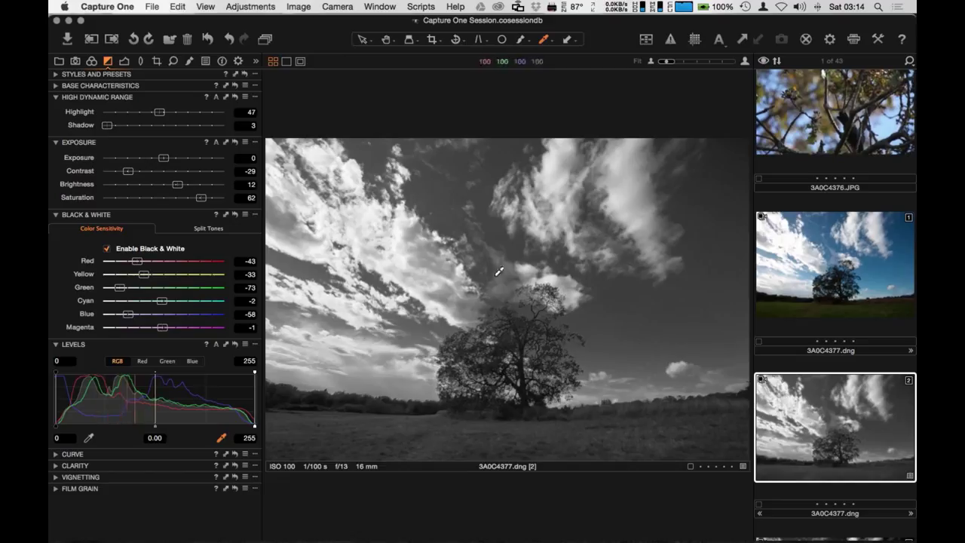
{"action": "left_click", "coordinate": [133, 319]}
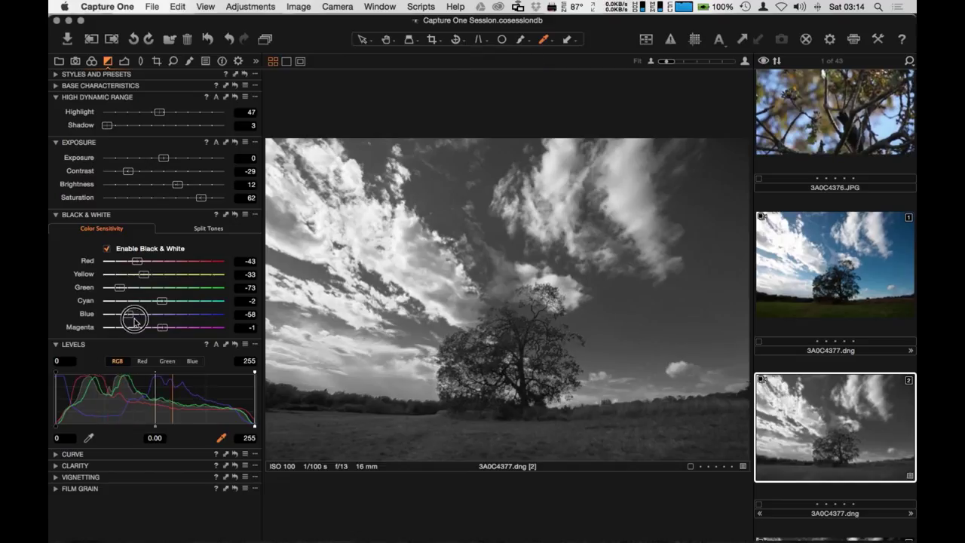
{"action": "left_click_drag", "start_coordinate": [133, 319], "coordinate": [144, 317]}
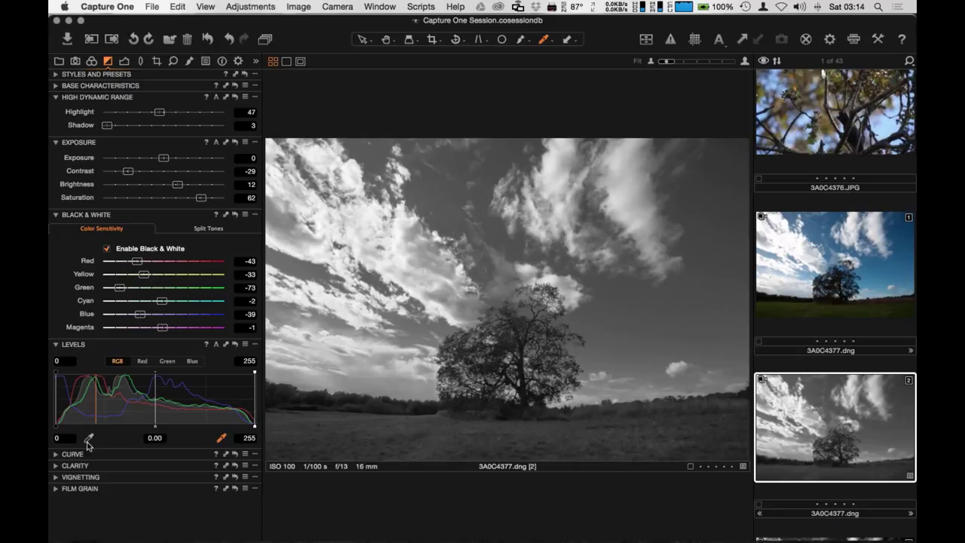
- Sample several bright cloud areas with the Levels highlight picker until the highlight level is 245
{"action": "left_click", "coordinate": [223, 438]}
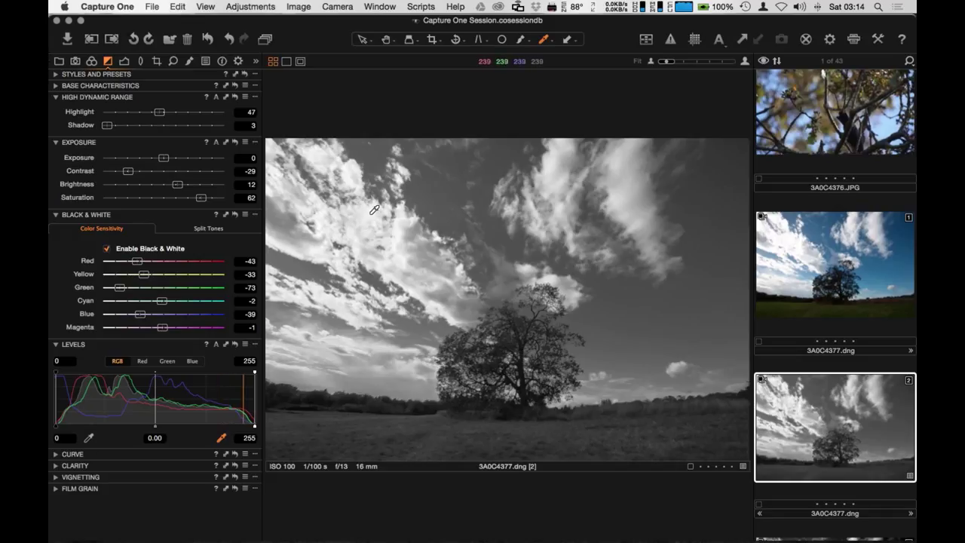
{"action": "left_click", "coordinate": [619, 165]}
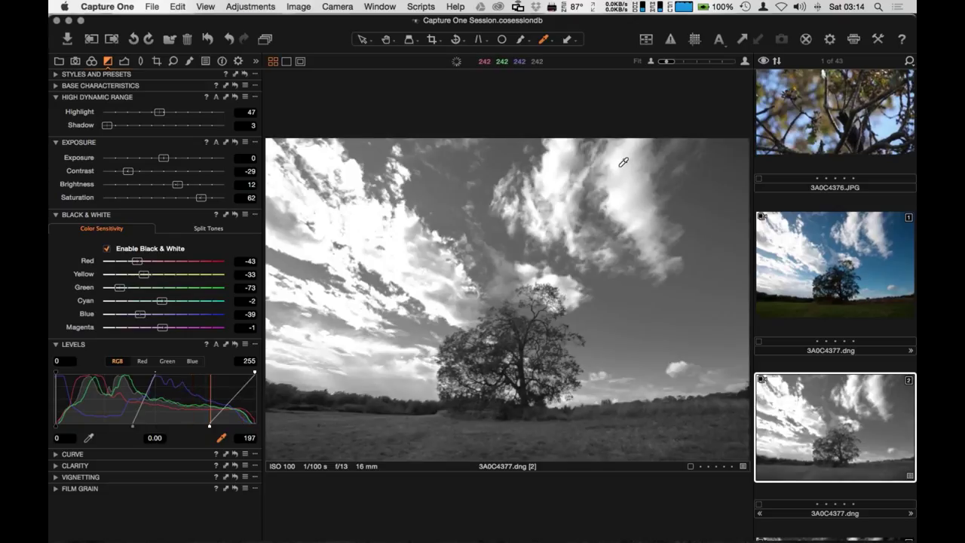
{"action": "left_click", "coordinate": [377, 221]}
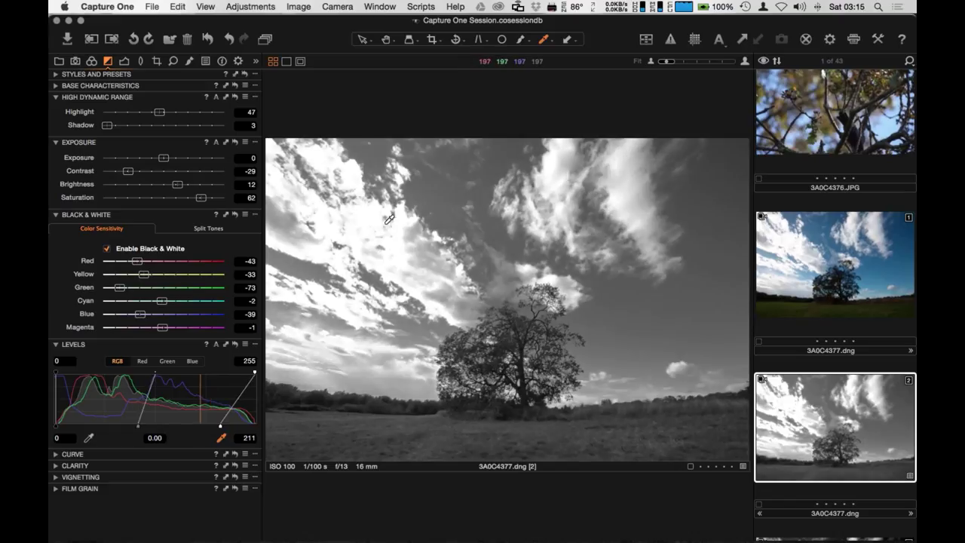
{"action": "left_click", "coordinate": [401, 241]}
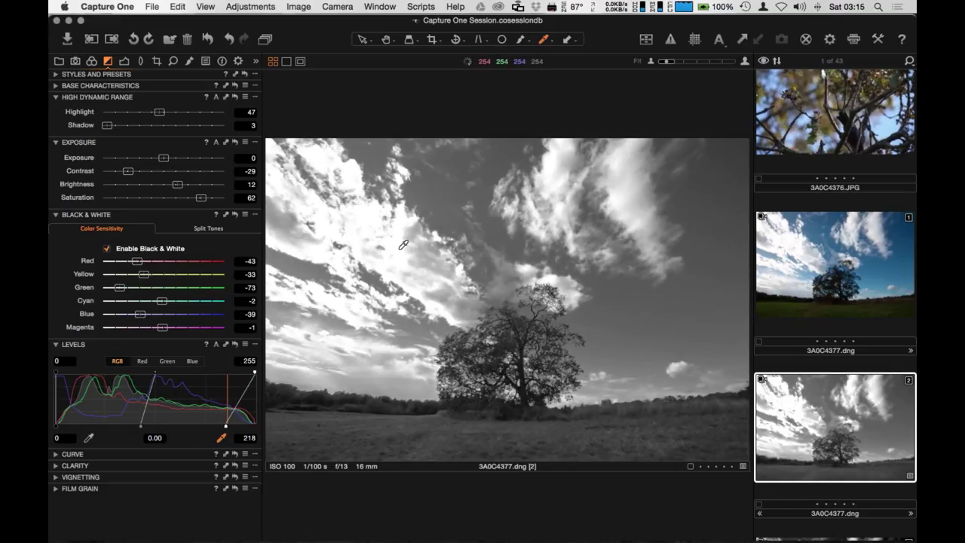
{"action": "left_click", "coordinate": [405, 260]}
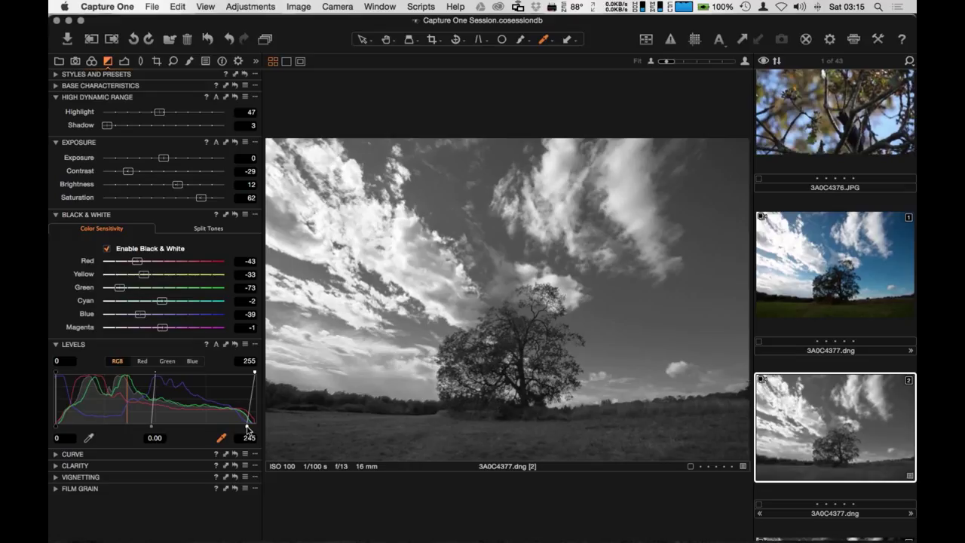
- Set the RGB Levels of variant 2 to highlight 244, shadow 7 and midtone -0.01
{"action": "left_click_drag", "start_coordinate": [247, 428], "coordinate": [246, 432]}
{"action": "left_click_drag", "start_coordinate": [57, 427], "coordinate": [61, 429]}
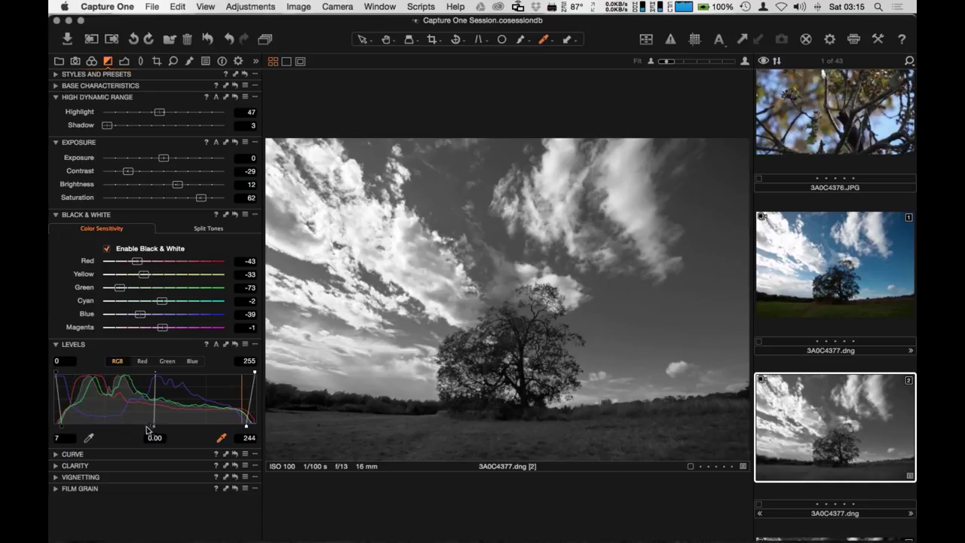
{"action": "mouse_move", "coordinate": [156, 431]}
{"action": "left_mouse_down"}
{"action": "mouse_move", "coordinate": [129, 430]}
{"action": "mouse_move", "coordinate": [170, 437]}
{"action": "mouse_move", "coordinate": [141, 438]}
{"action": "mouse_move", "coordinate": [166, 436]}
{"action": "mouse_move", "coordinate": [153, 435]}
{"action": "left_mouse_up"}
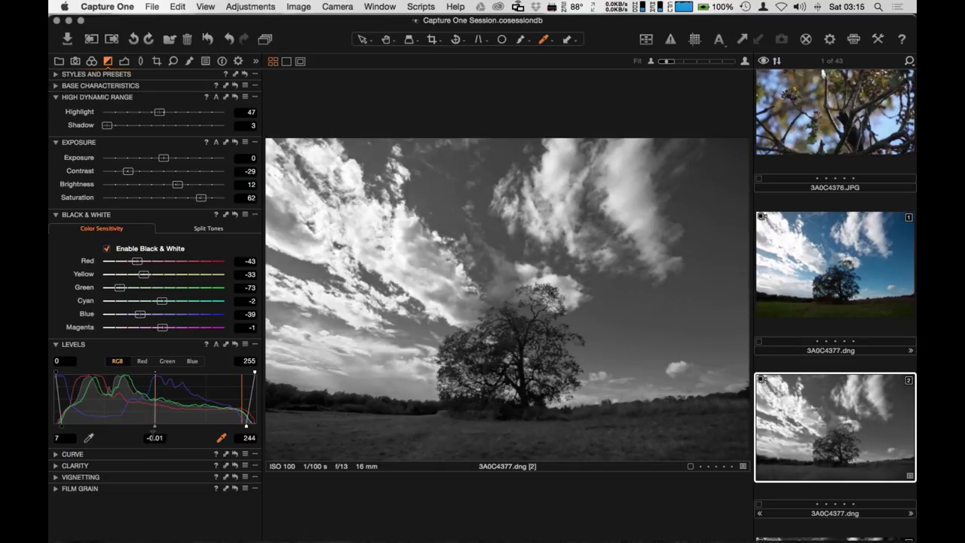
{"action": "left_click", "coordinate": [56, 344]}
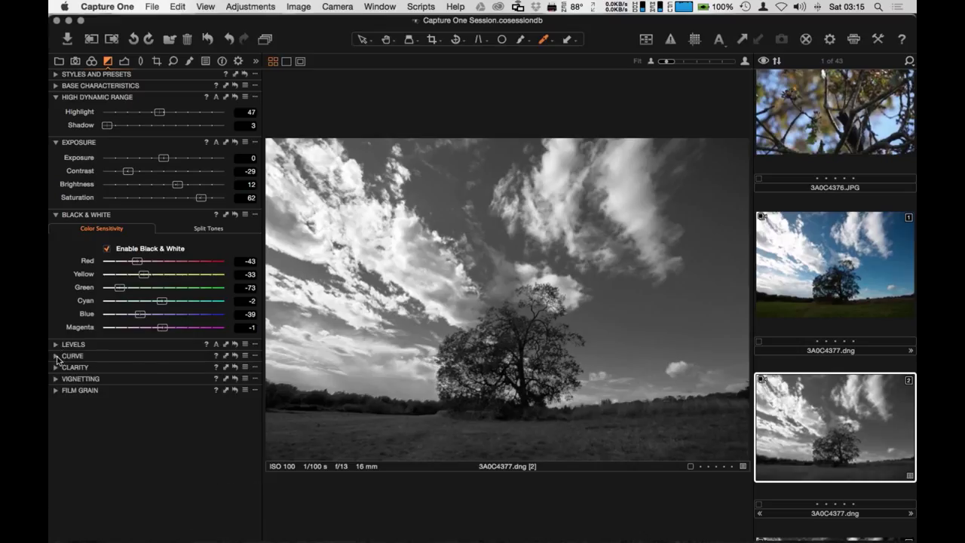
- Try an S-shaped contrast curve on the RGB channel of variant 2 and reset the Curve tool
{"action": "left_click", "coordinate": [57, 357]}
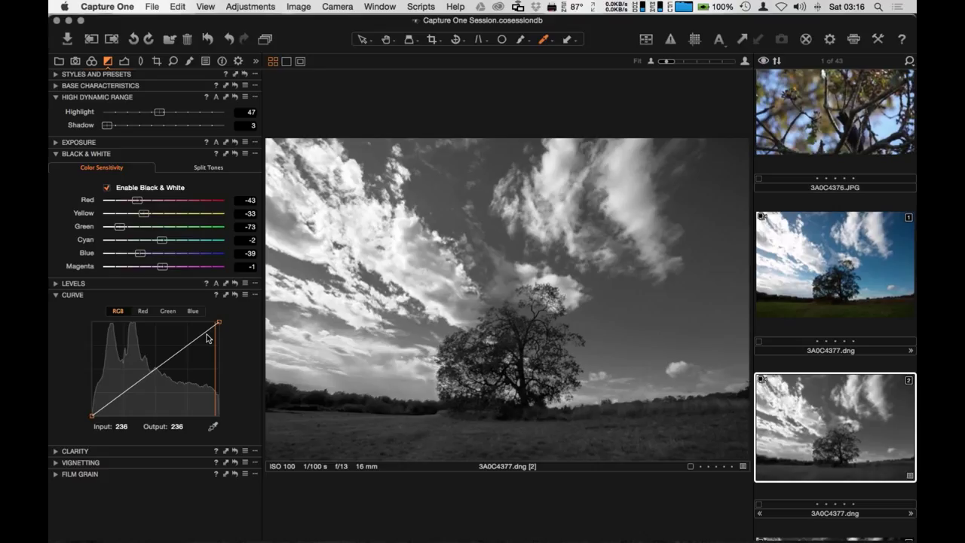
{"action": "left_click_drag", "start_coordinate": [208, 338], "coordinate": [206, 324]}
{"action": "left_click_drag", "start_coordinate": [111, 397], "coordinate": [107, 407]}
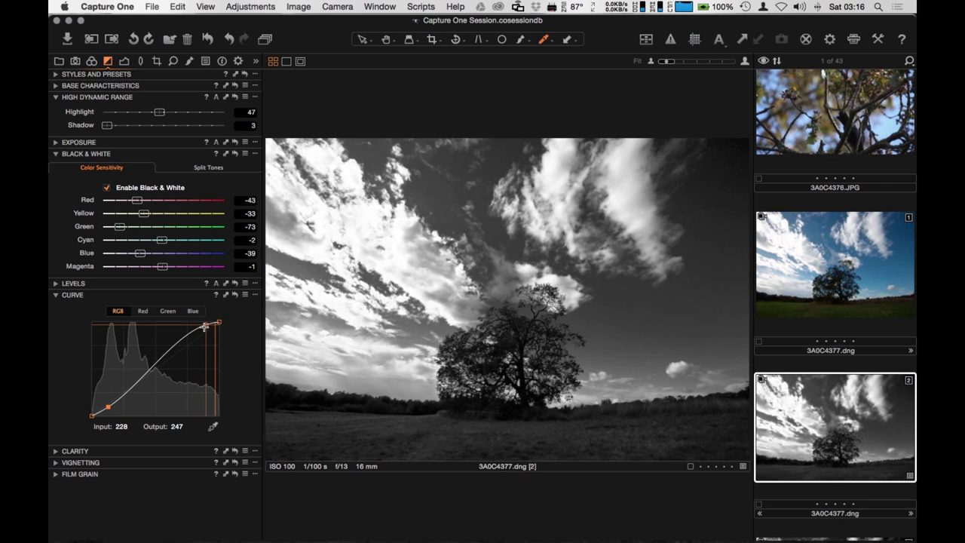
{"action": "left_click_drag", "start_coordinate": [205, 326], "coordinate": [190, 329]}
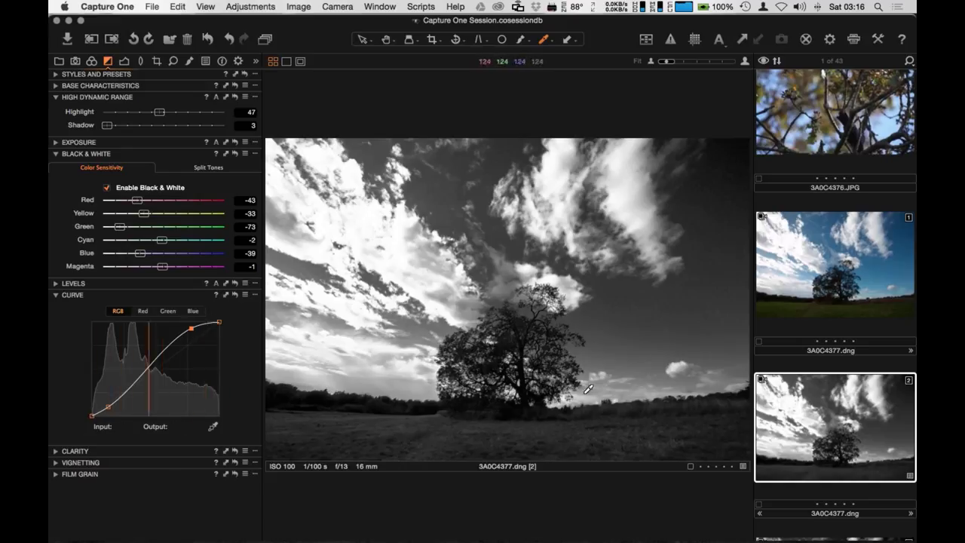
{"action": "left_click", "coordinate": [236, 295]}
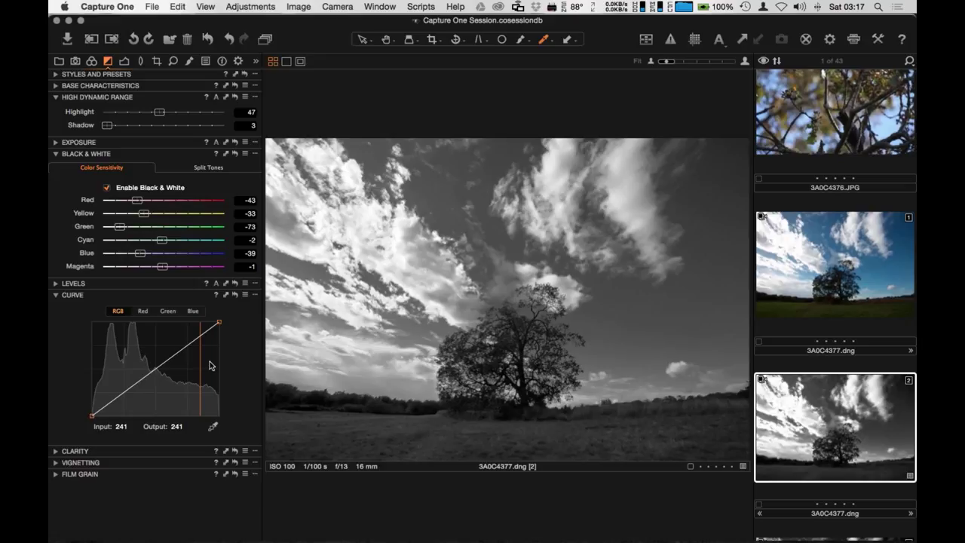
{"action": "left_click", "coordinate": [57, 296]}
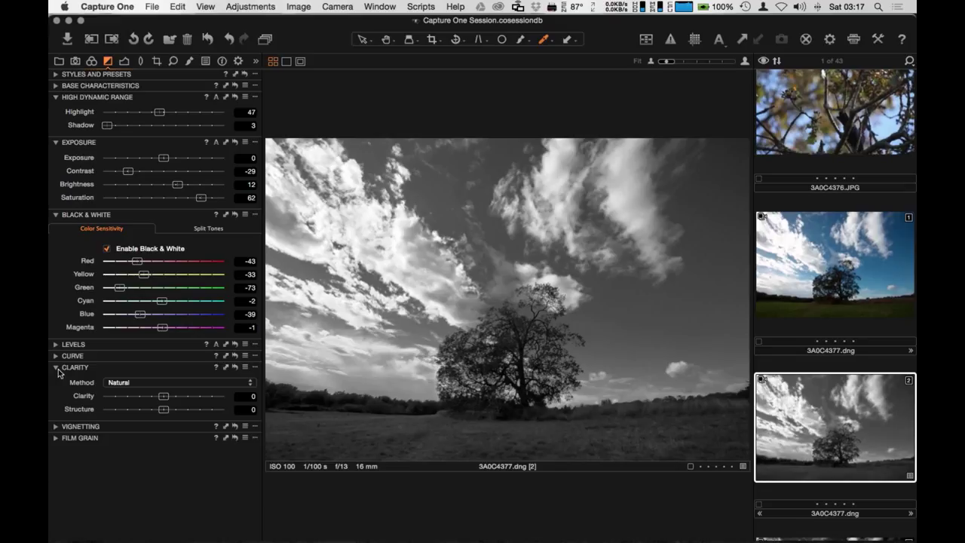
- Set the Clarity method to Punch with Clarity 41 and Structure 65 for variant 2
{"action": "left_click", "coordinate": [133, 385]}
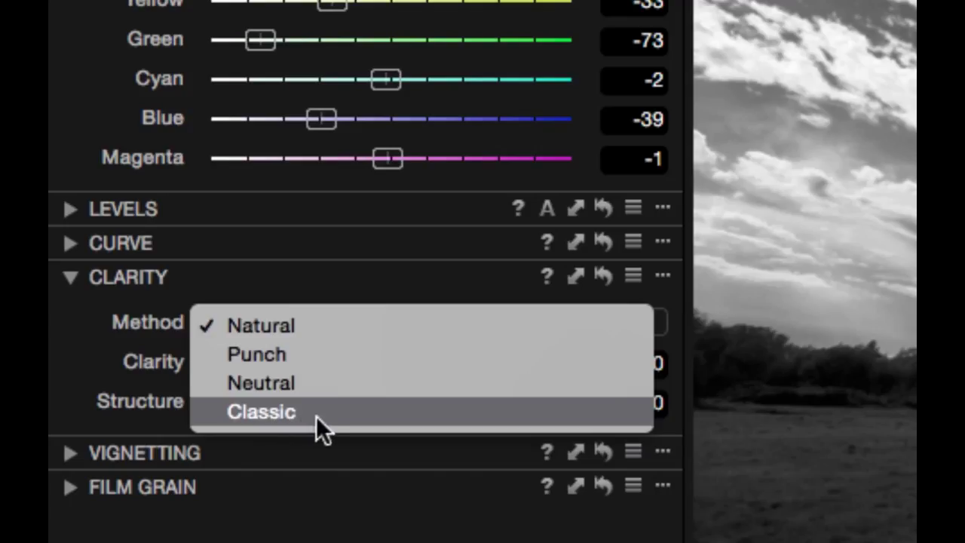
{"action": "left_click", "coordinate": [315, 353]}
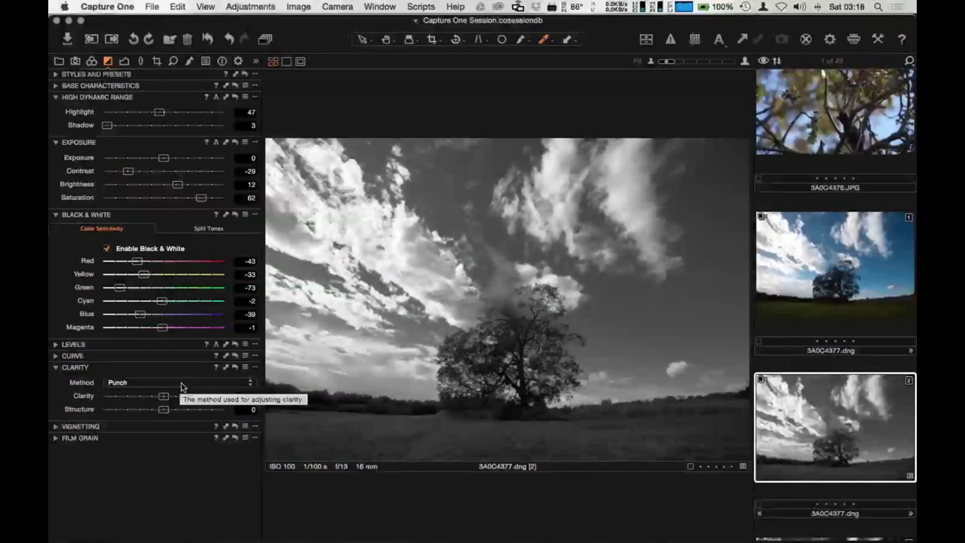
{"action": "left_click_drag", "start_coordinate": [164, 396], "coordinate": [192, 399]}
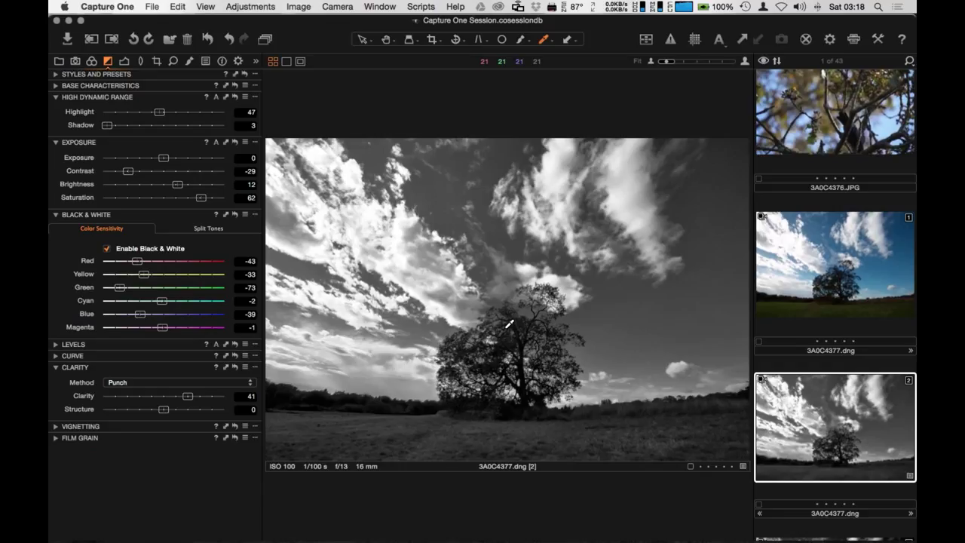
{"action": "key", "text": "super+equal"}
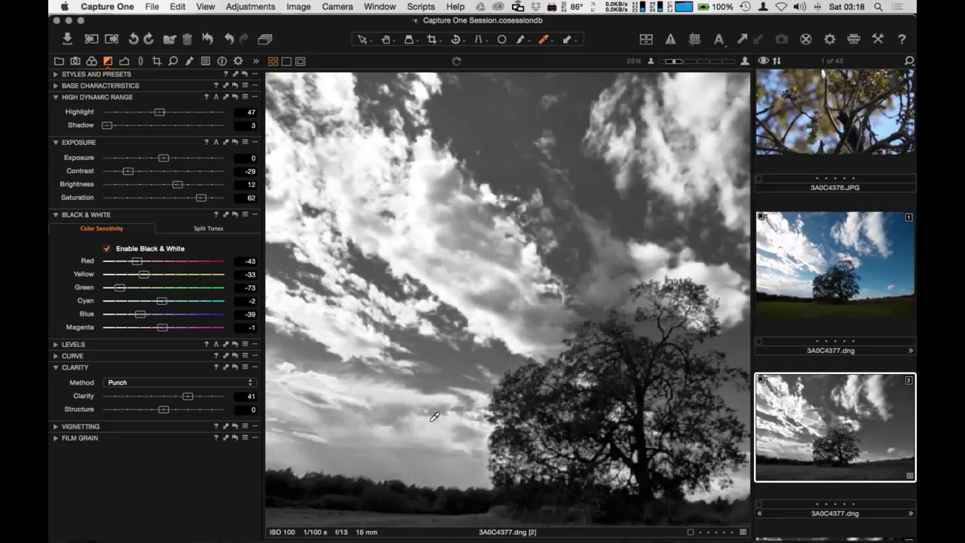
{"action": "left_click", "coordinate": [163, 410]}
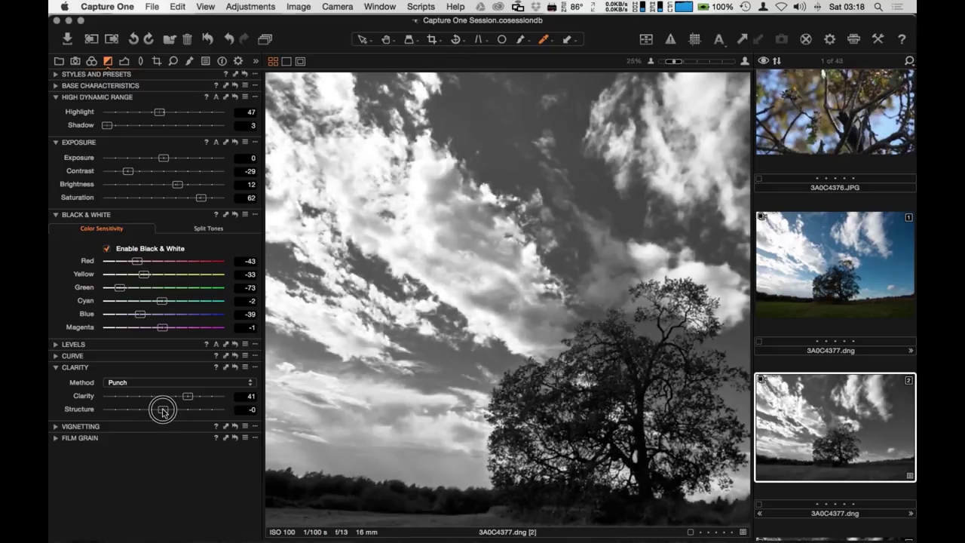
{"action": "left_click_drag", "start_coordinate": [163, 410], "coordinate": [202, 422]}
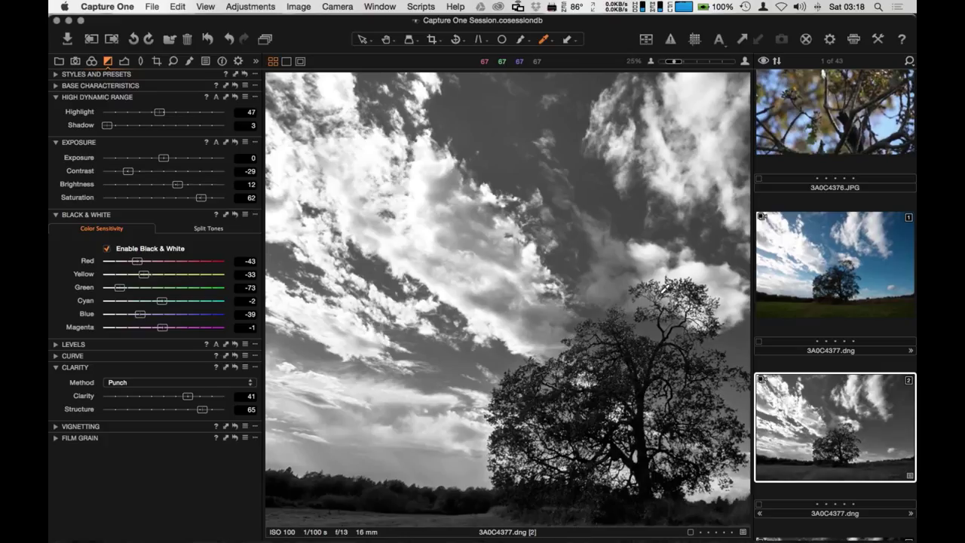
- Try the Classic clarity method on the enlarged clouds and tree, and switch the method back to Punch
{"action": "key", "text": "super+equal"}
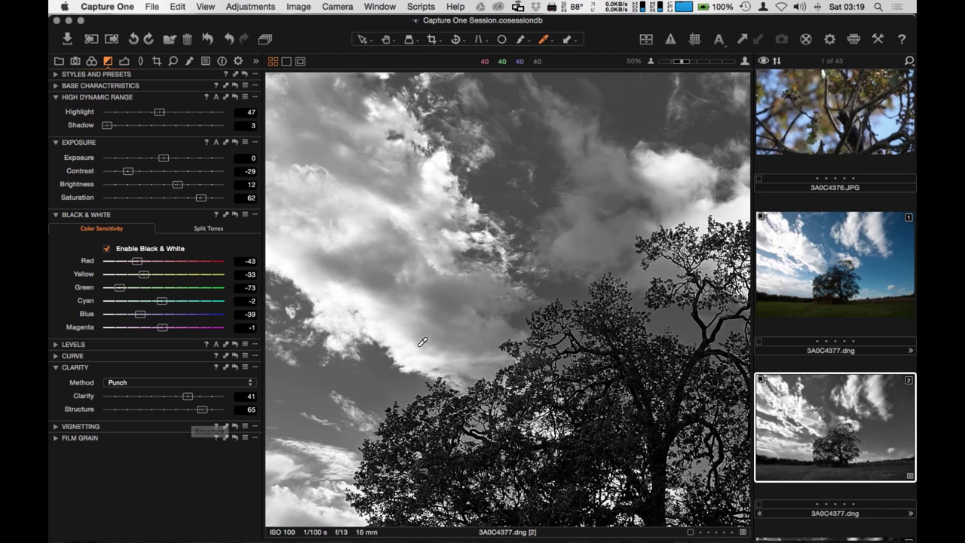
{"action": "left_click", "coordinate": [202, 383]}
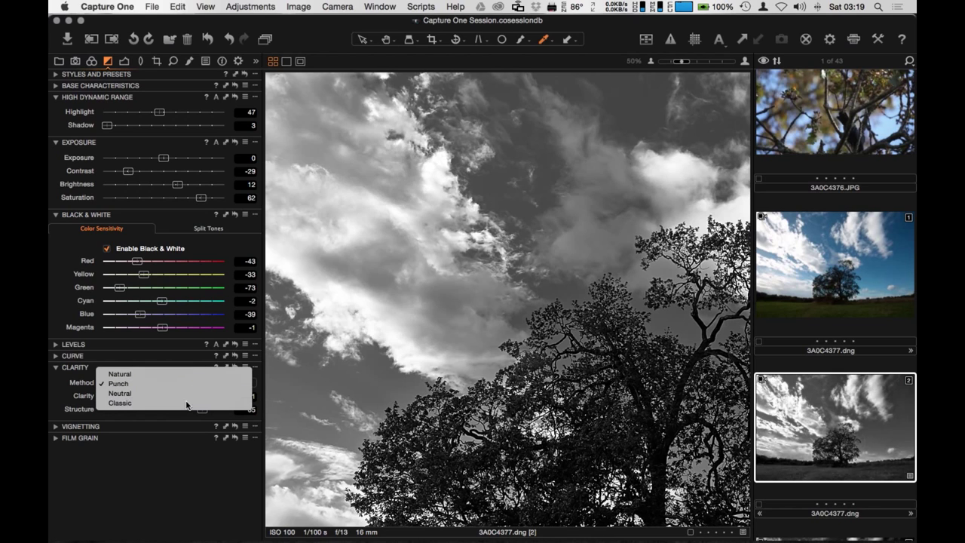
{"action": "left_click", "coordinate": [186, 403]}
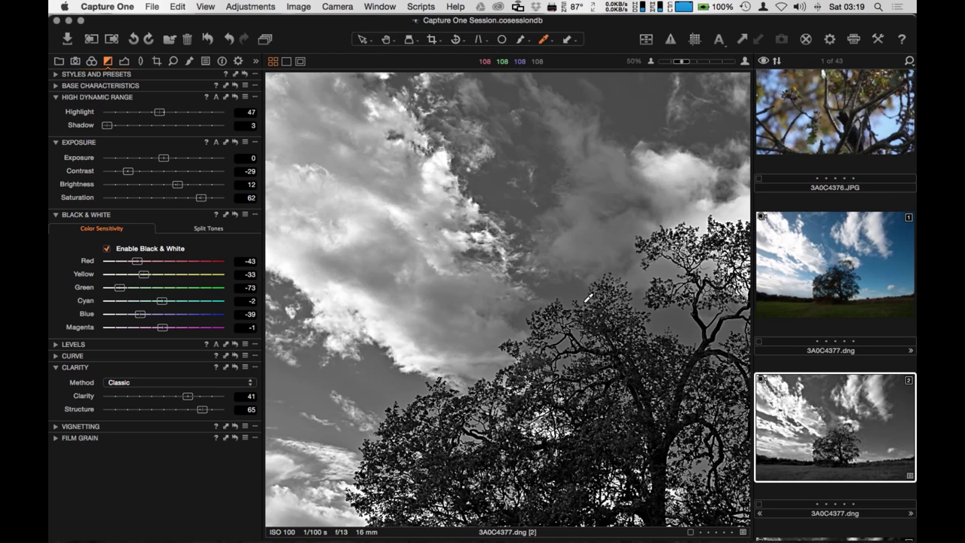
{"action": "left_click", "coordinate": [134, 383]}
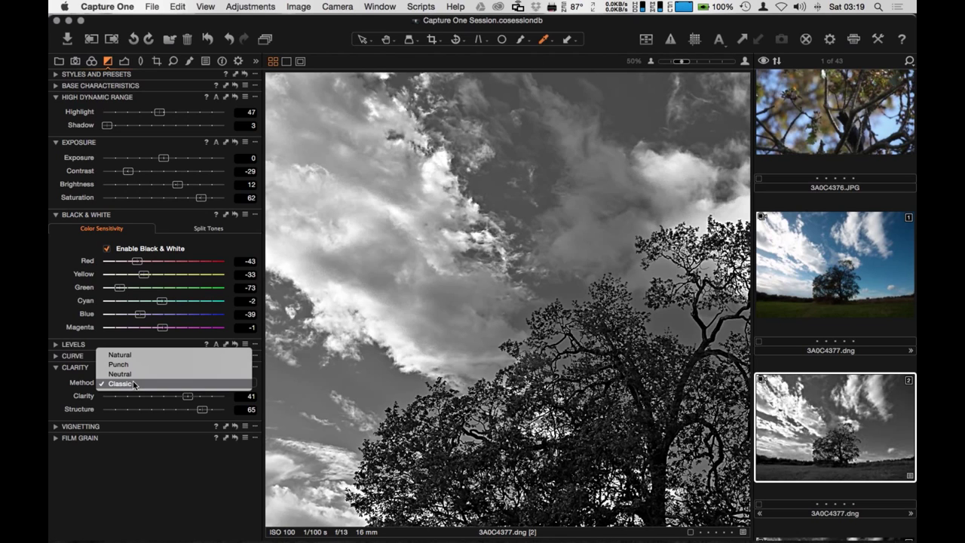
{"action": "left_click", "coordinate": [130, 366]}
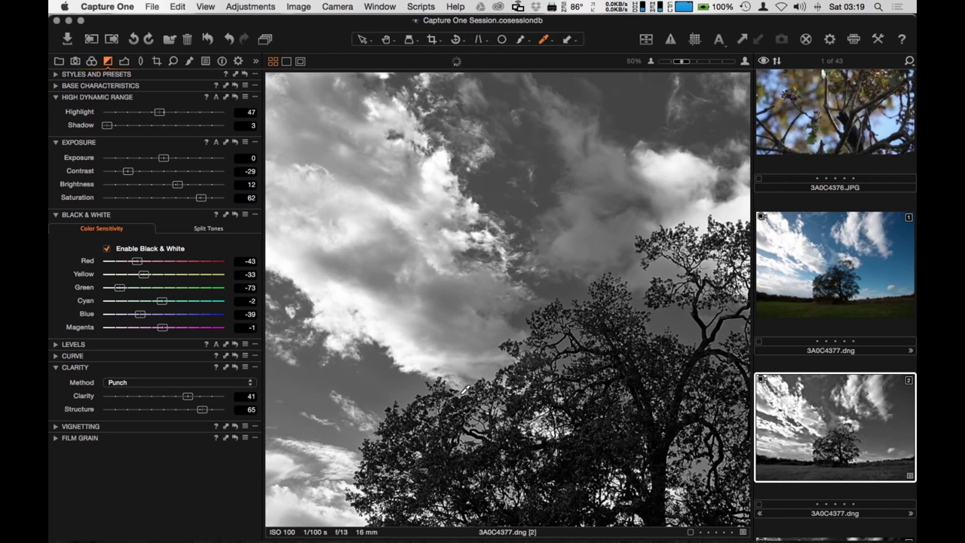
- Set Structure to 20 for variant 2 and compare the result with the colour variant 1
{"action": "left_click_drag", "start_coordinate": [202, 410], "coordinate": [173, 418]}
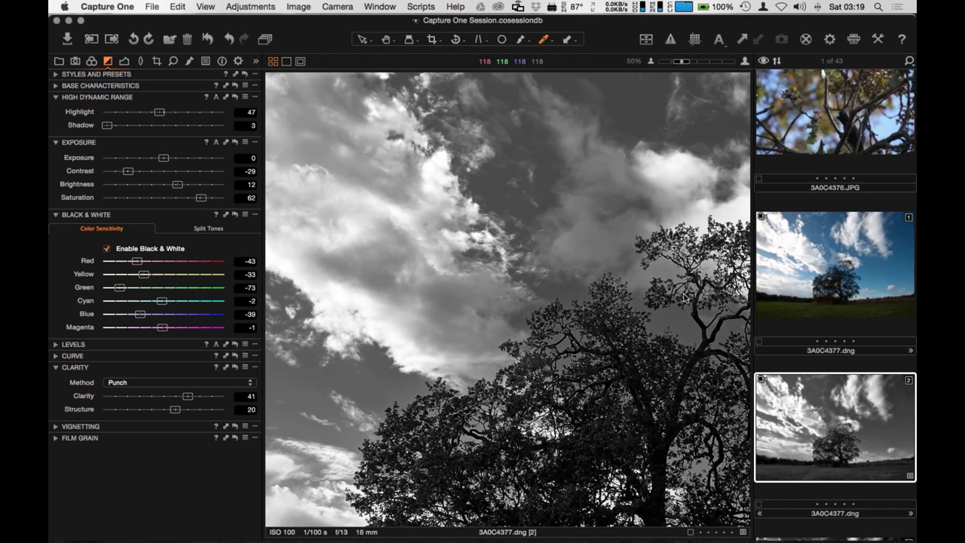
{"action": "left_click", "coordinate": [857, 266]}
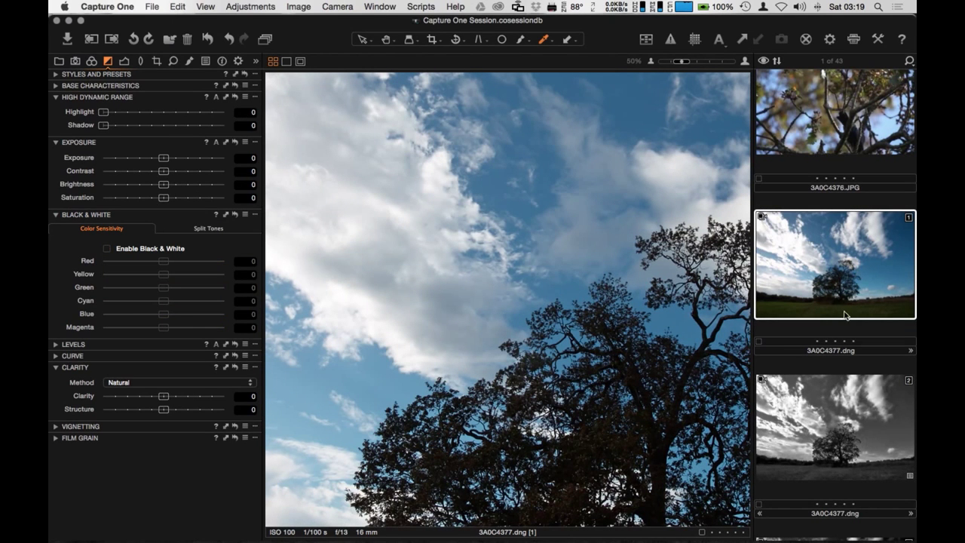
{"action": "left_click", "coordinate": [834, 446]}
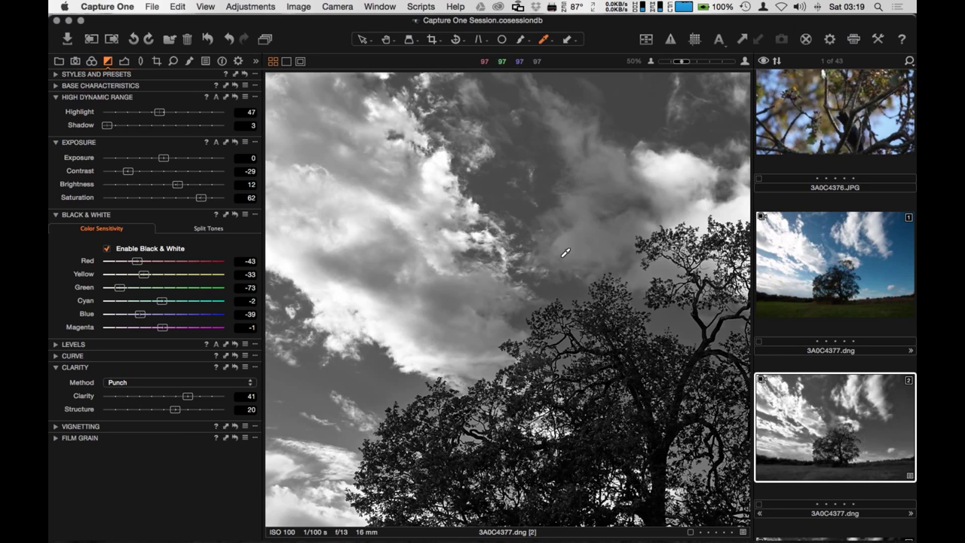
- Try a dark vignette of -1.22 EV on variant 2 with the Circular on Crop method, and reset the Vignetting tool
{"action": "key", "text": "super+0"}
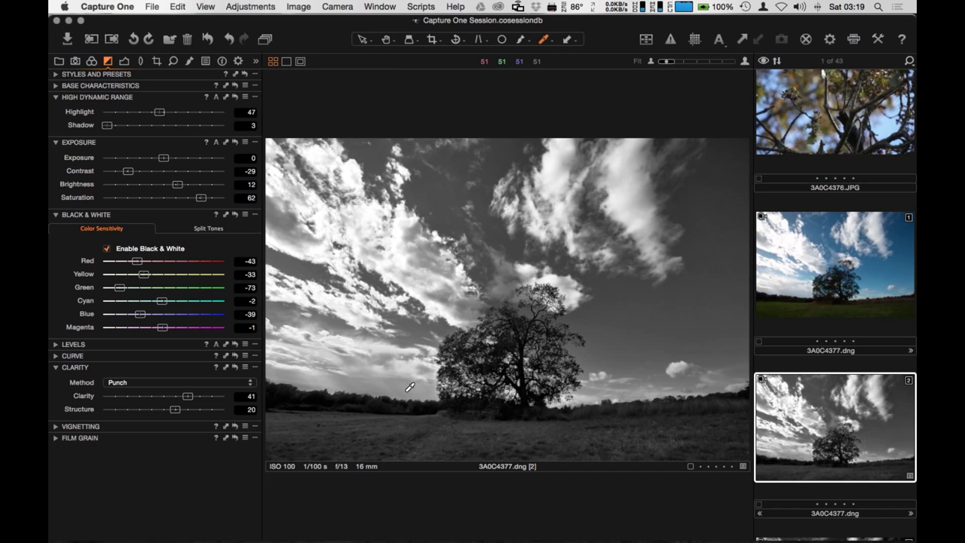
{"action": "left_click", "coordinate": [55, 369]}
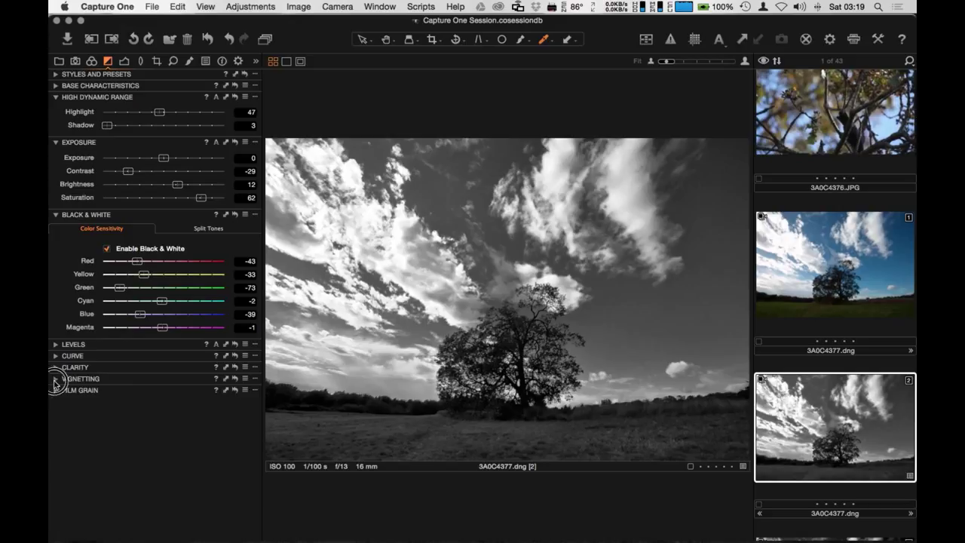
{"action": "left_click", "coordinate": [55, 378]}
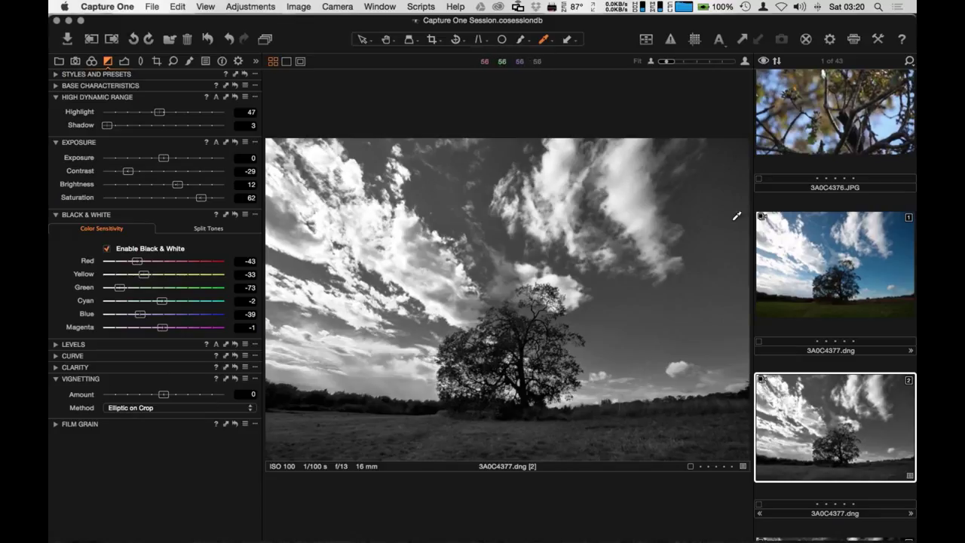
{"action": "mouse_move", "coordinate": [160, 394]}
{"action": "left_mouse_down"}
{"action": "mouse_move", "coordinate": [135, 397]}
{"action": "mouse_move", "coordinate": [143, 397]}
{"action": "left_mouse_up"}
{"action": "left_click", "coordinate": [147, 408]}
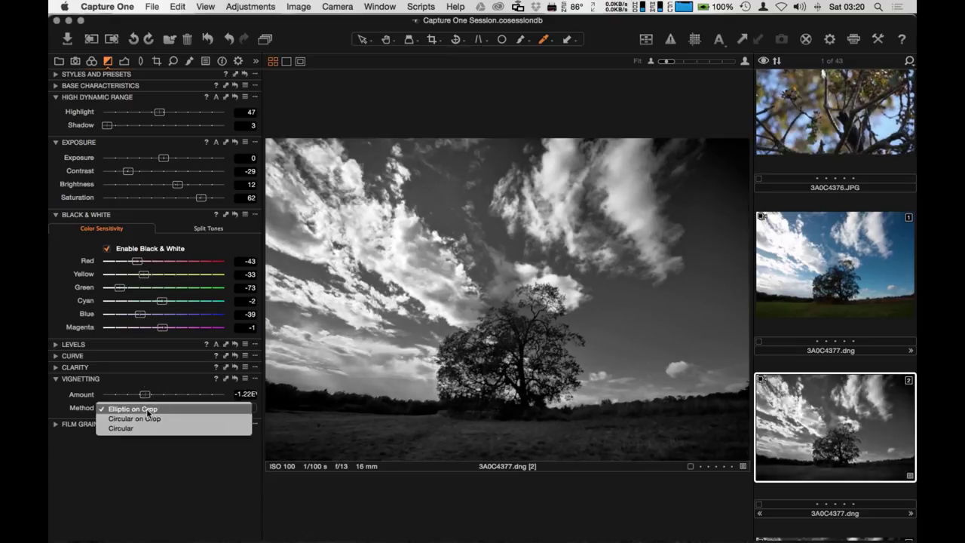
{"action": "left_click", "coordinate": [147, 420]}
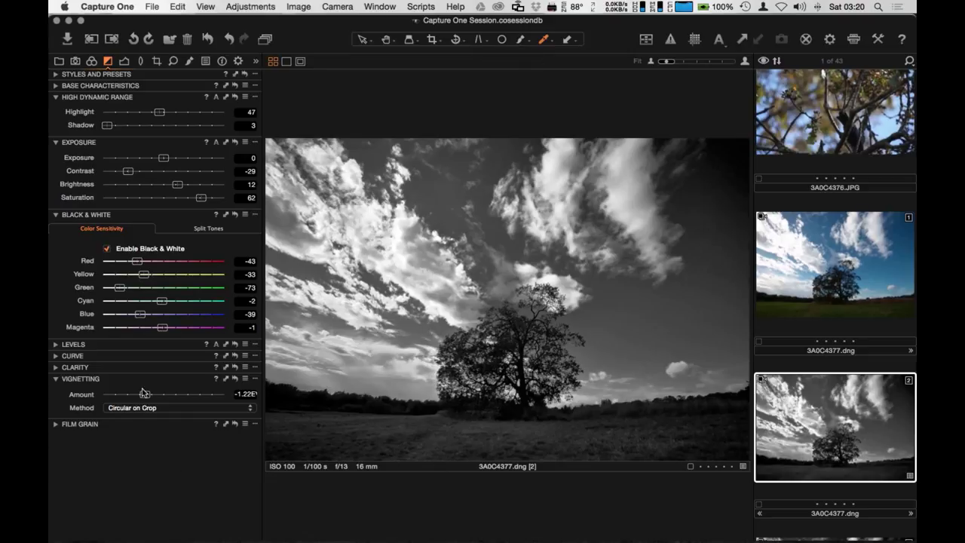
{"action": "mouse_move", "coordinate": [142, 400]}
{"action": "left_mouse_down"}
{"action": "mouse_move", "coordinate": [117, 404]}
{"action": "mouse_move", "coordinate": [161, 396]}
{"action": "left_mouse_up"}
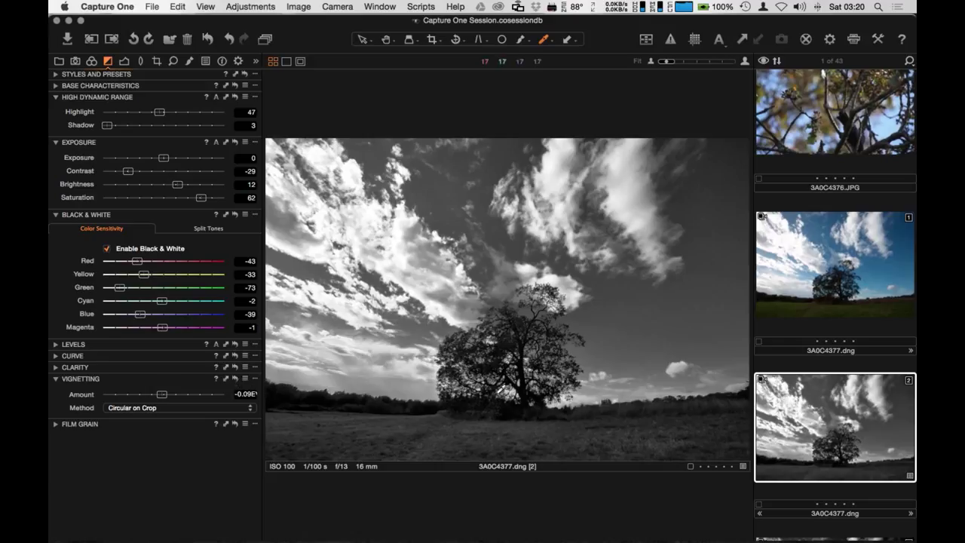
{"action": "left_click", "coordinate": [234, 379]}
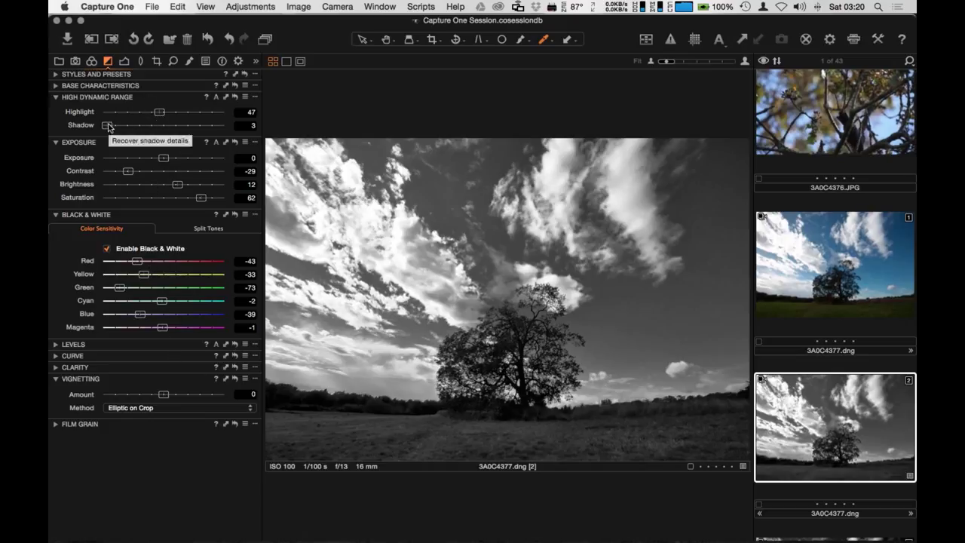
- Set the High Dynamic Range Shadow to 0 and Highlight to 43, and the Exposure Saturation to 52 for variant 2
{"action": "left_click_drag", "start_coordinate": [110, 126], "coordinate": [180, 128]}
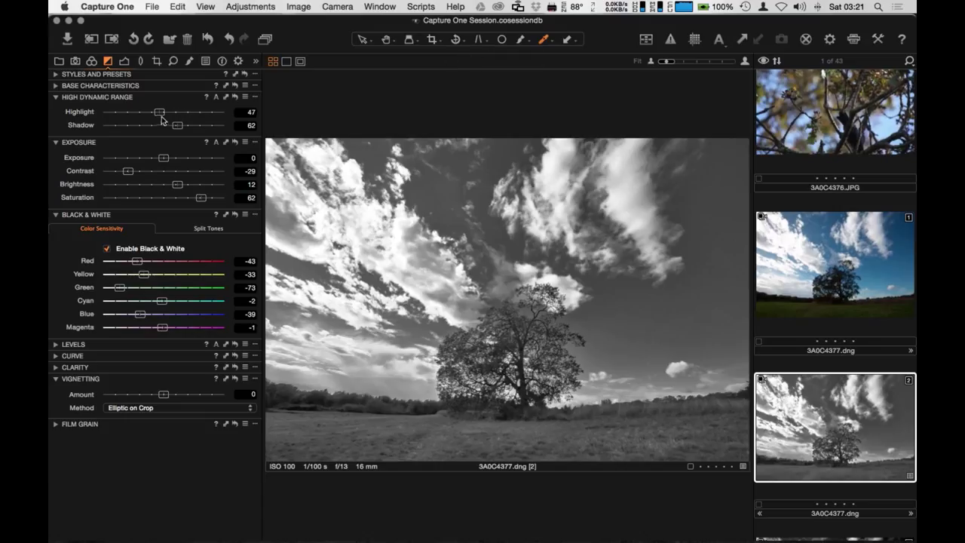
{"action": "left_click_drag", "start_coordinate": [176, 126], "coordinate": [90, 127]}
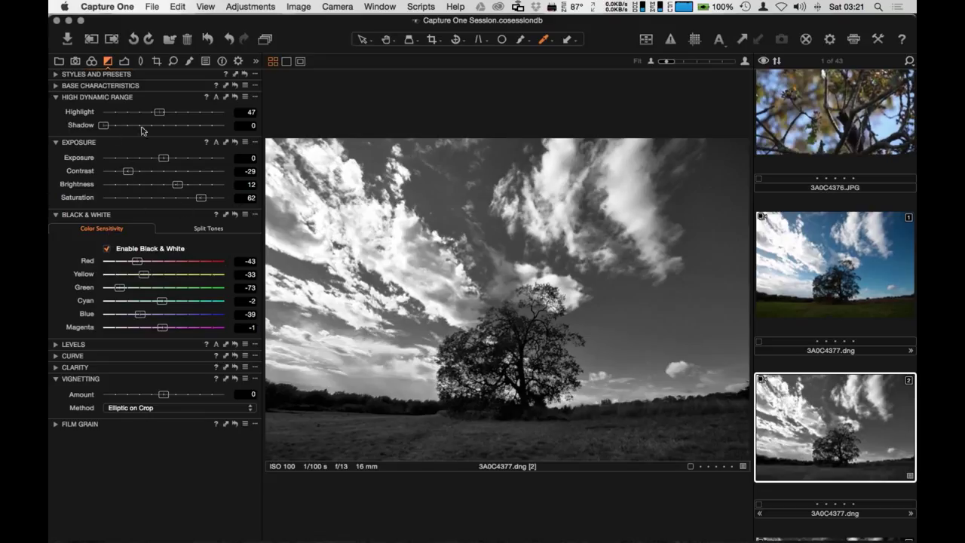
{"action": "left_click", "coordinate": [161, 112]}
{"action": "mouse_move", "coordinate": [161, 112]}
{"action": "left_mouse_down"}
{"action": "mouse_move", "coordinate": [197, 113]}
{"action": "mouse_move", "coordinate": [155, 113]}
{"action": "left_mouse_up"}
{"action": "left_click_drag", "start_coordinate": [203, 200], "coordinate": [207, 224]}
{"action": "left_click_drag", "start_coordinate": [202, 197], "coordinate": [194, 221]}
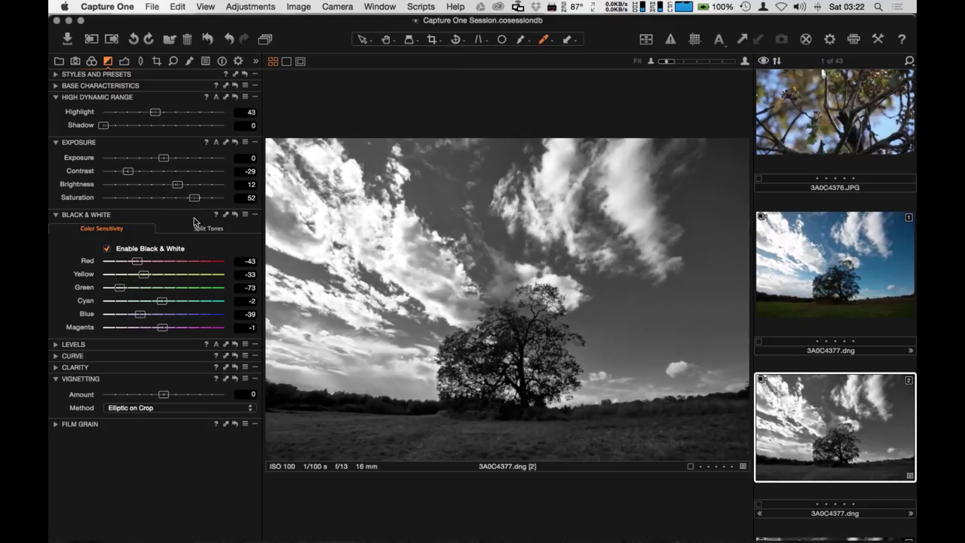